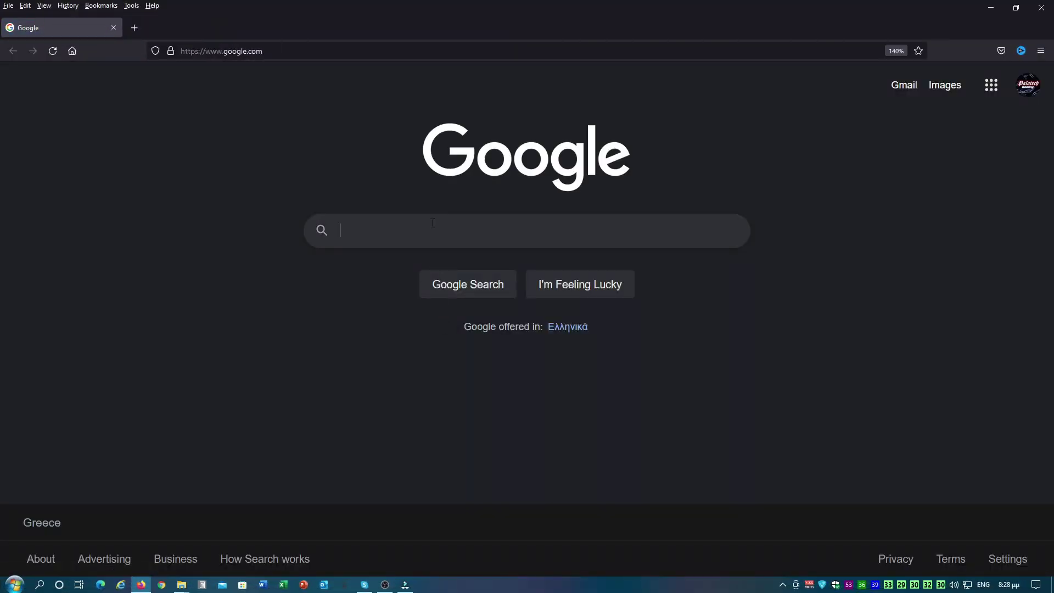
# Search Google for 'msi afterburner'
pyautogui.click(433, 222)
pyautogui.write('ms')
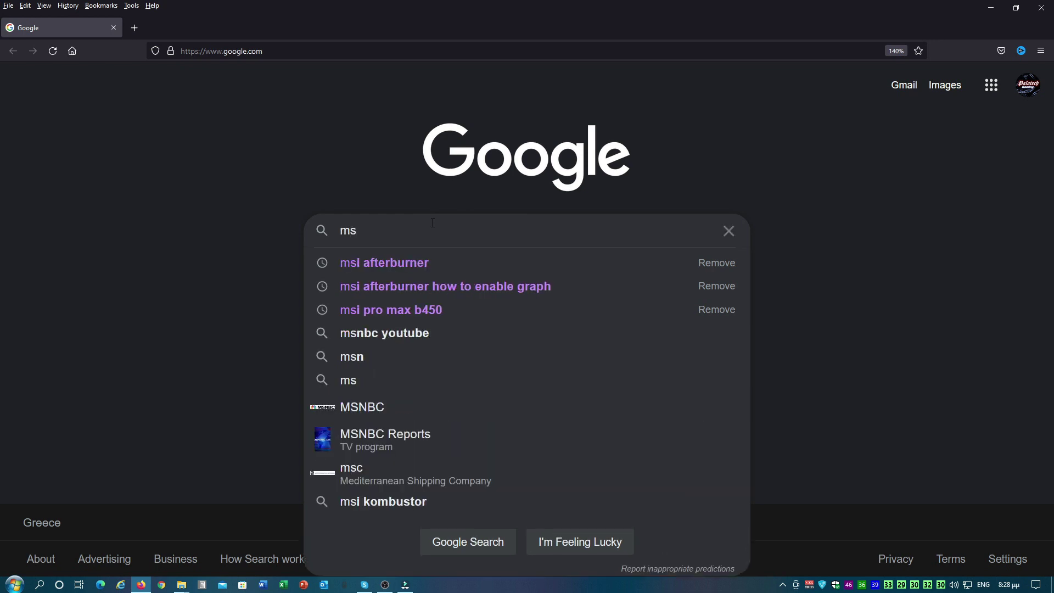
pyautogui.write('i afterburner')
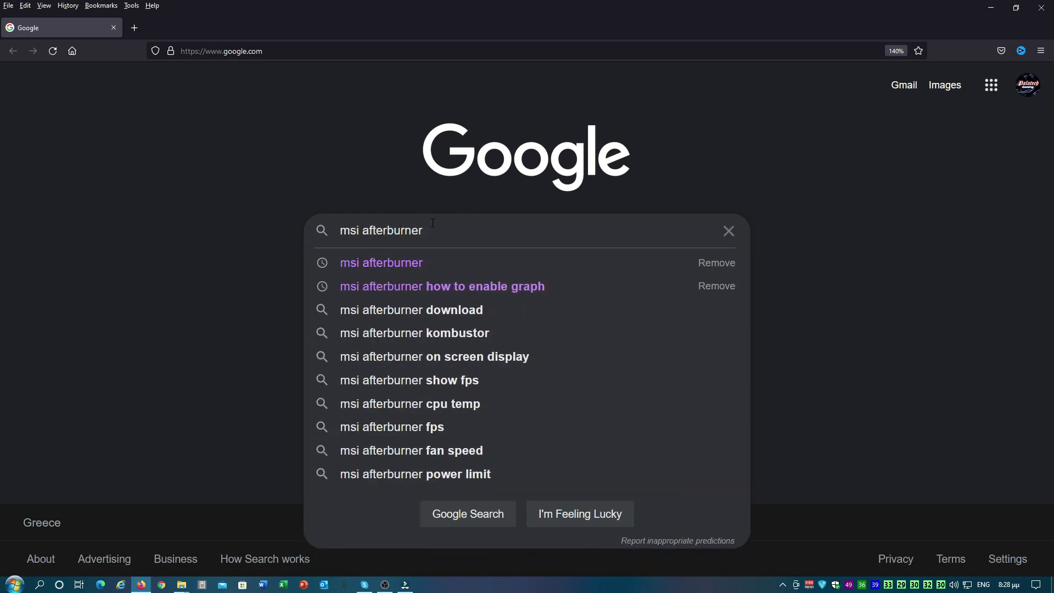
pyautogui.press('Return')
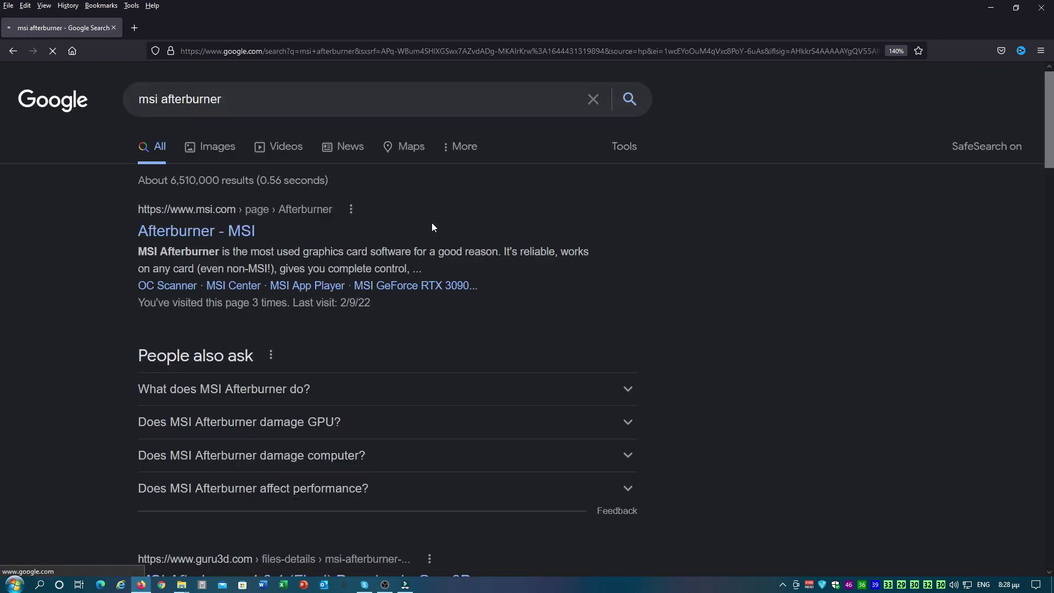
# Save MSIAfterburnerSetup(2).zip from the official MSI Afterburner page and check it in the downloads list
pyautogui.click(187, 231)
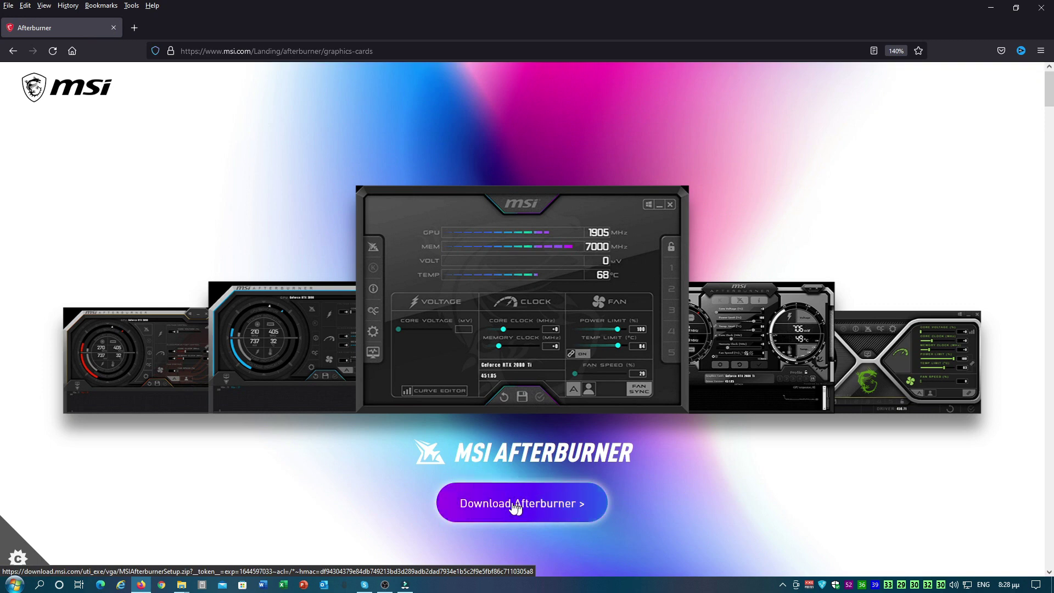
pyautogui.click(522, 503)
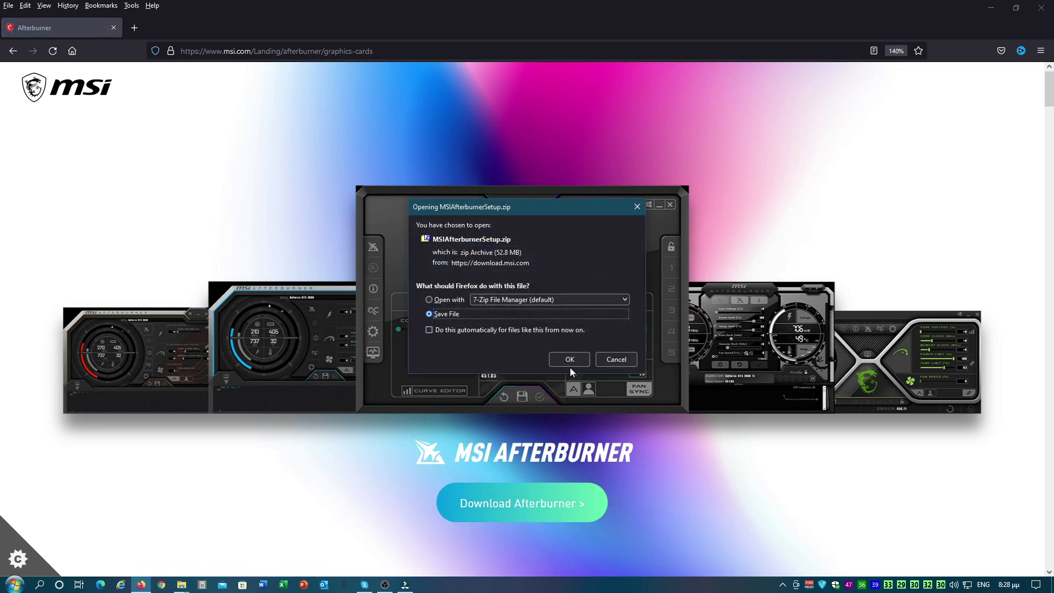
pyautogui.click(575, 358)
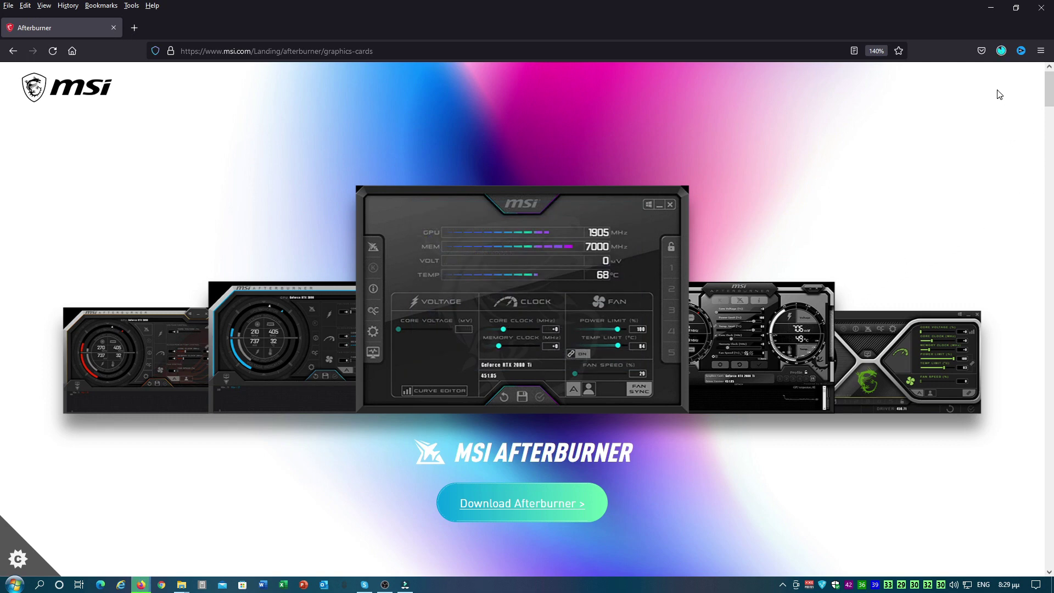
pyautogui.click(1001, 51)
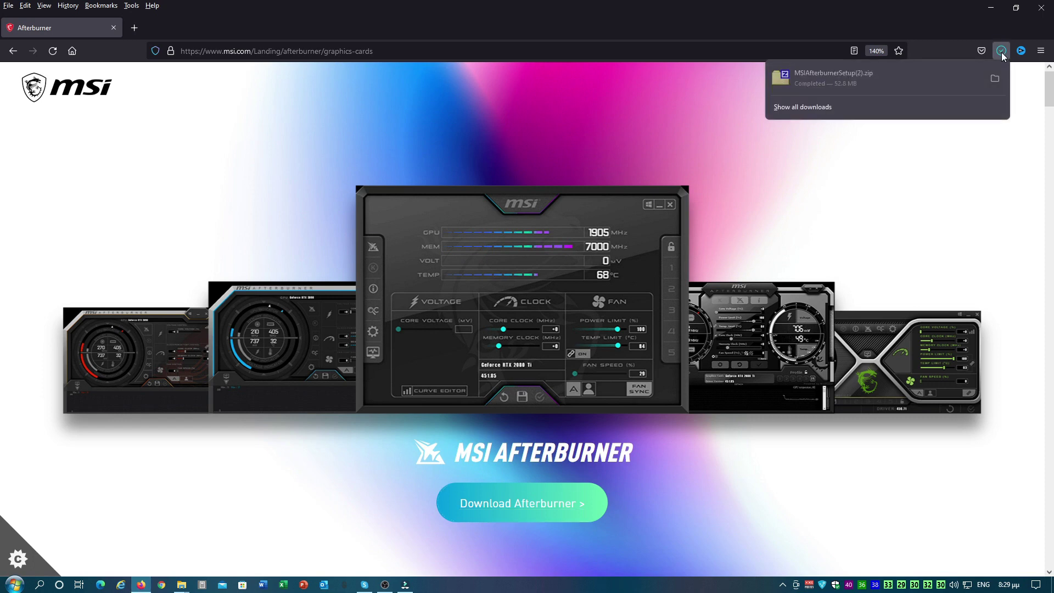
# Open the downloaded zip in 7-Zip and run MSIAfterburnerSetup464.exe with English as the installer language
pyautogui.click(995, 80)
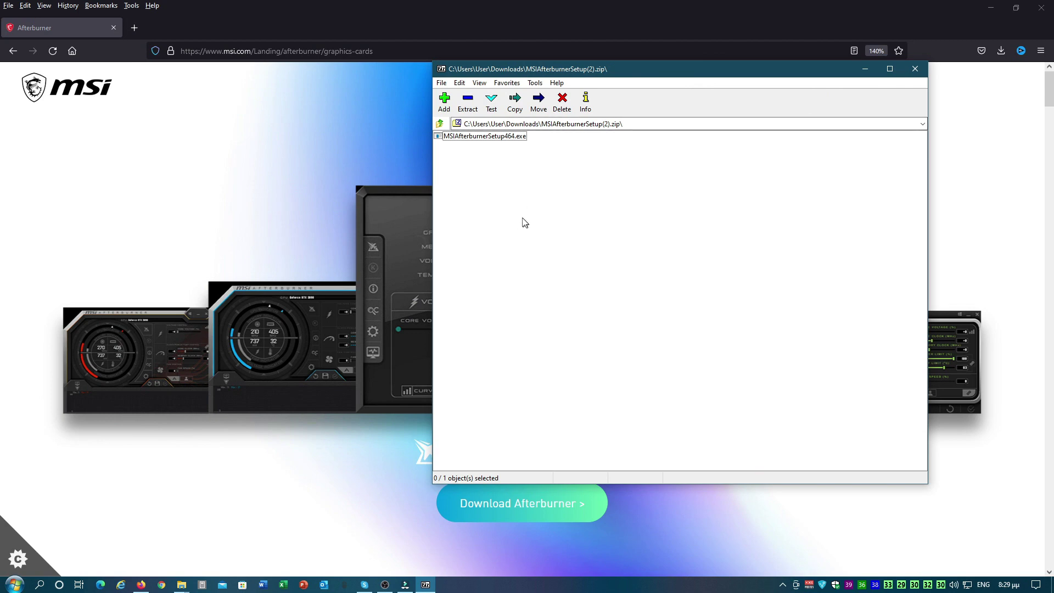
pyautogui.click(480, 139)
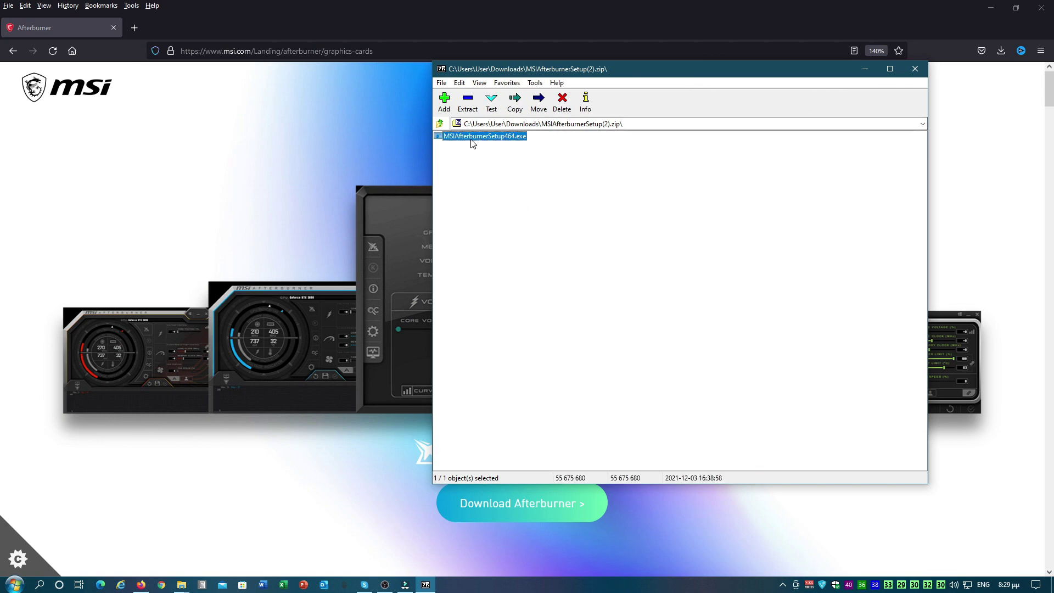
pyautogui.doubleClick(472, 140)
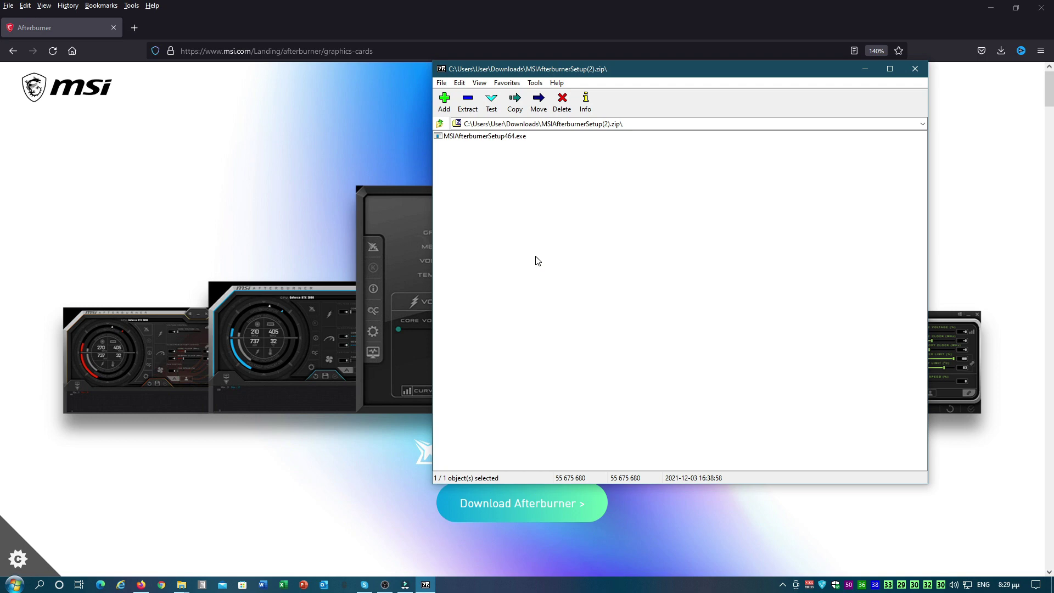
pyautogui.click(524, 320)
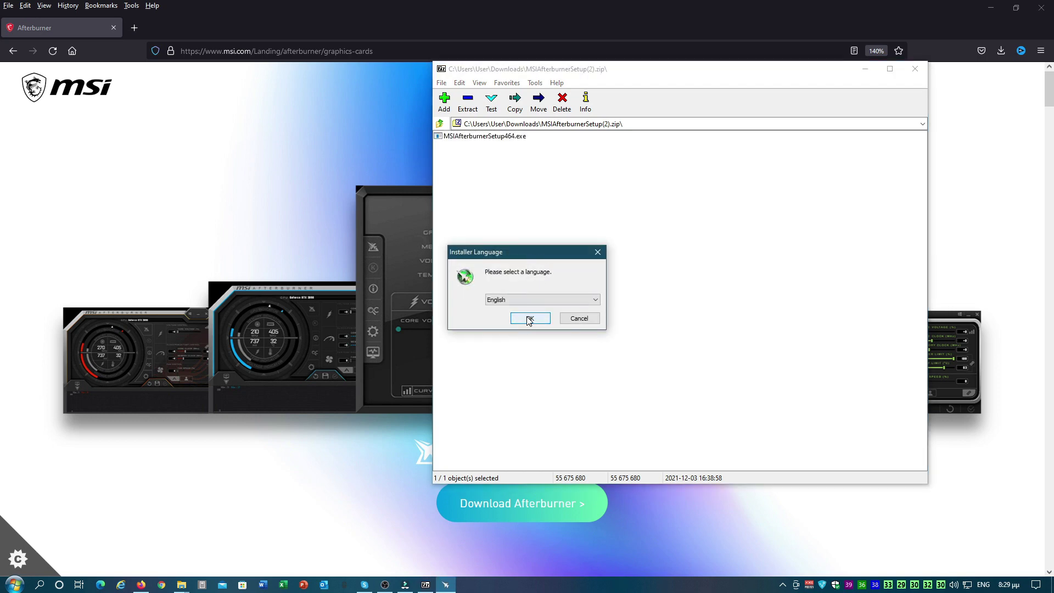
# Install MSI Afterburner 4.6.4 with default components and folder, accepting the licence
pyautogui.click(865, 69)
pyautogui.click(587, 383)
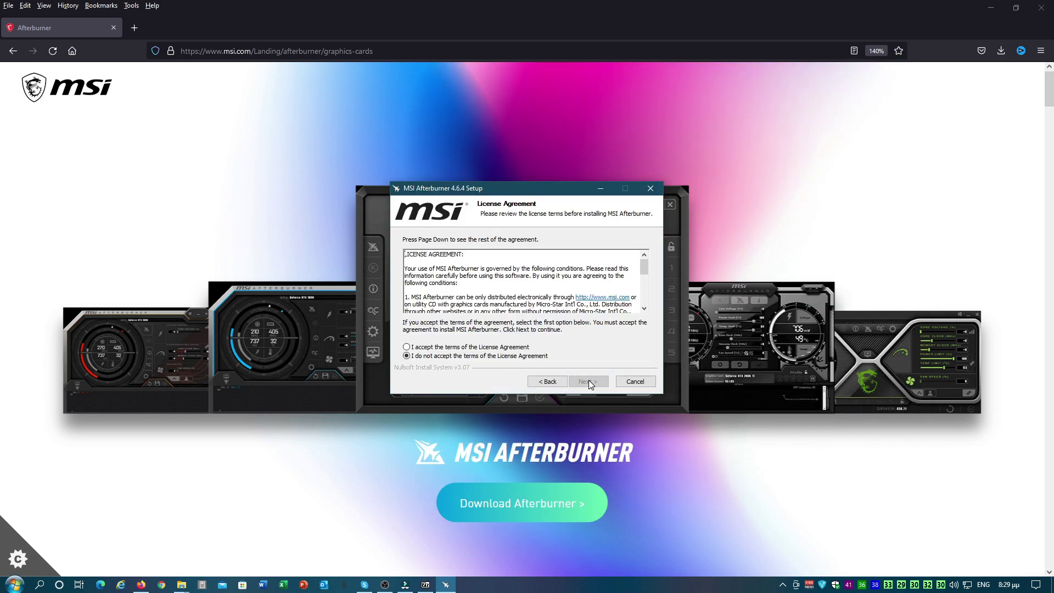
pyautogui.click(492, 347)
pyautogui.click(586, 382)
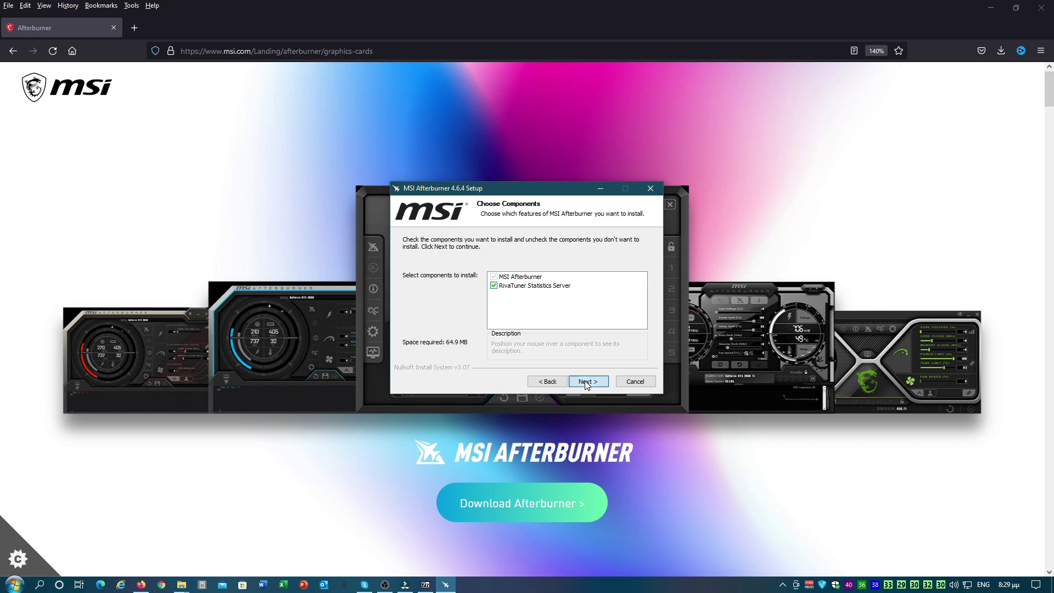
pyautogui.click(586, 381)
pyautogui.click(587, 382)
pyautogui.click(586, 382)
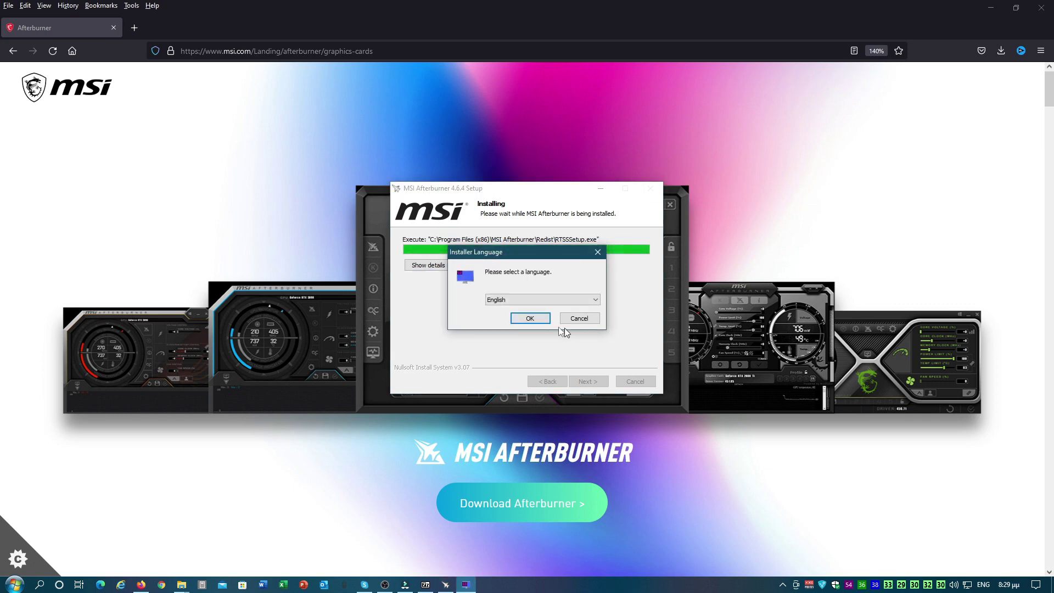
# Install RivaTuner Statistics Server 7.3.3 with default settings and finish both installers
pyautogui.click(529, 320)
pyautogui.click(588, 383)
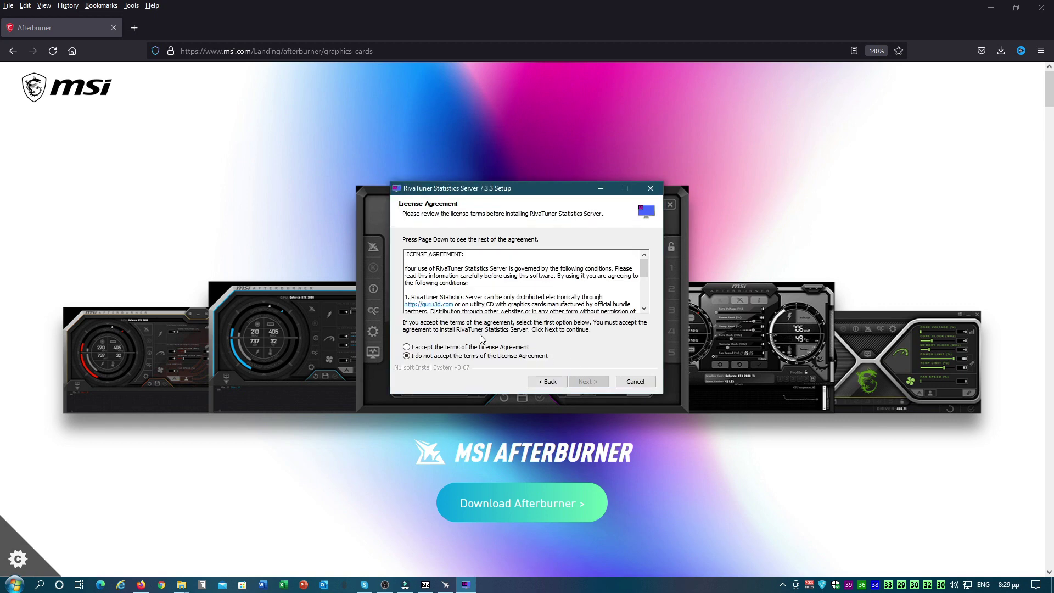
pyautogui.click(469, 348)
pyautogui.click(588, 381)
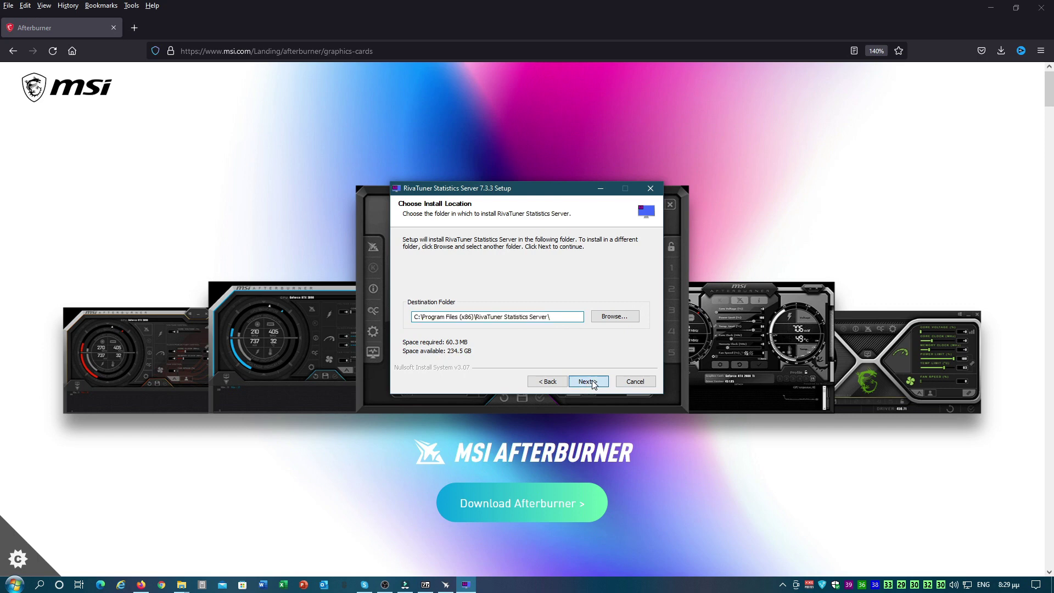
pyautogui.click(590, 381)
pyautogui.click(591, 382)
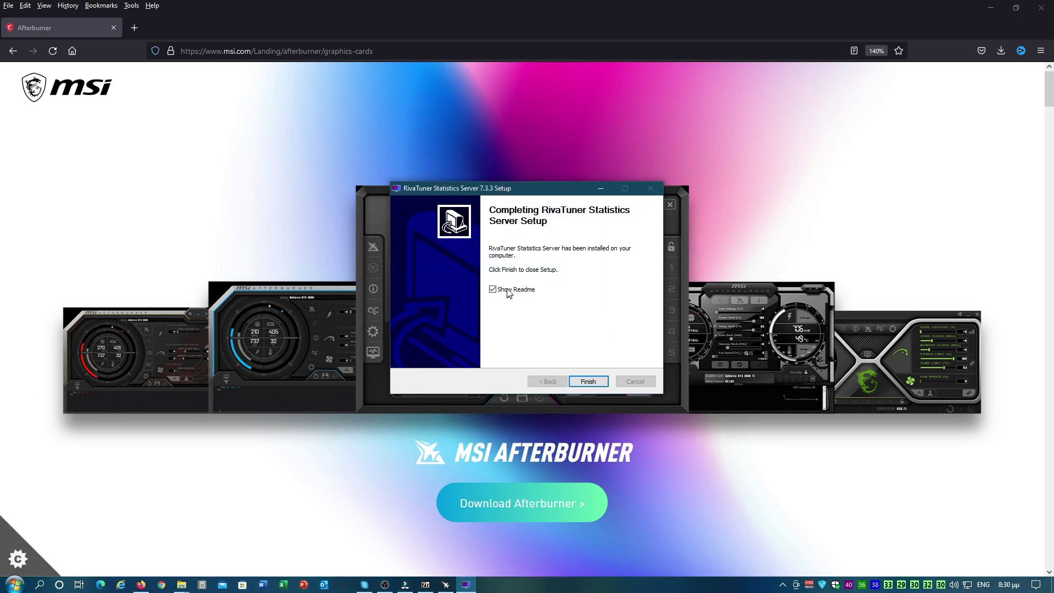
pyautogui.click(589, 381)
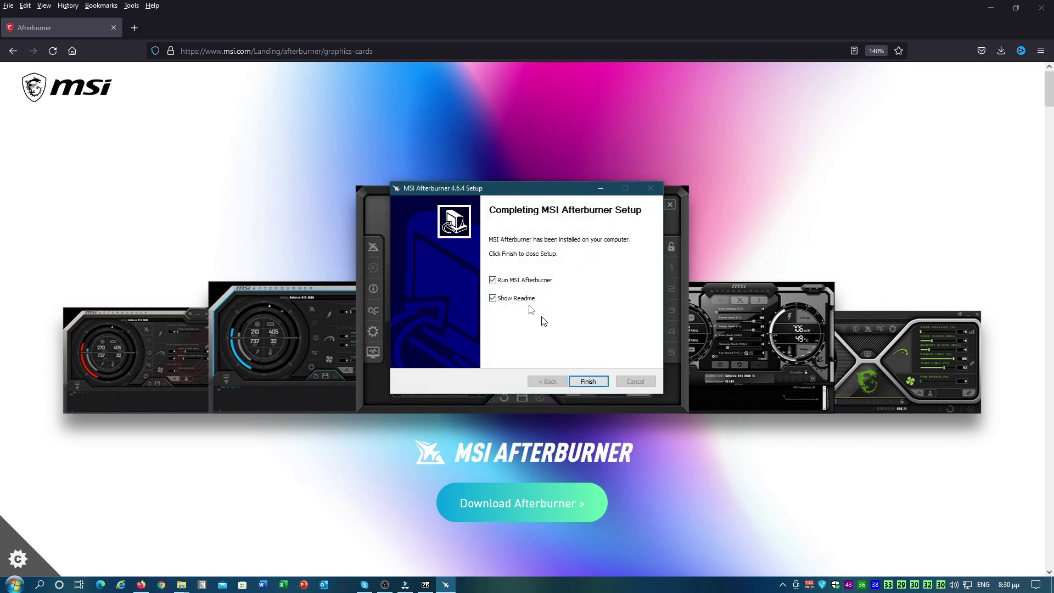
pyautogui.click(589, 382)
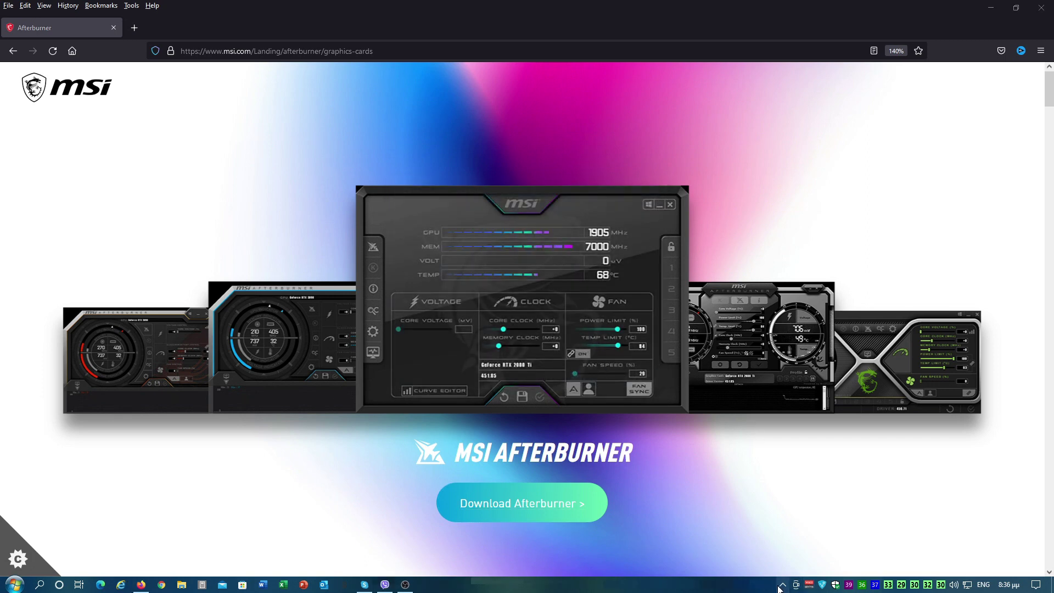
# Open MSI Afterburner from the system tray and bring up its properties for the GTX 1060 6GB
pyautogui.click(783, 586)
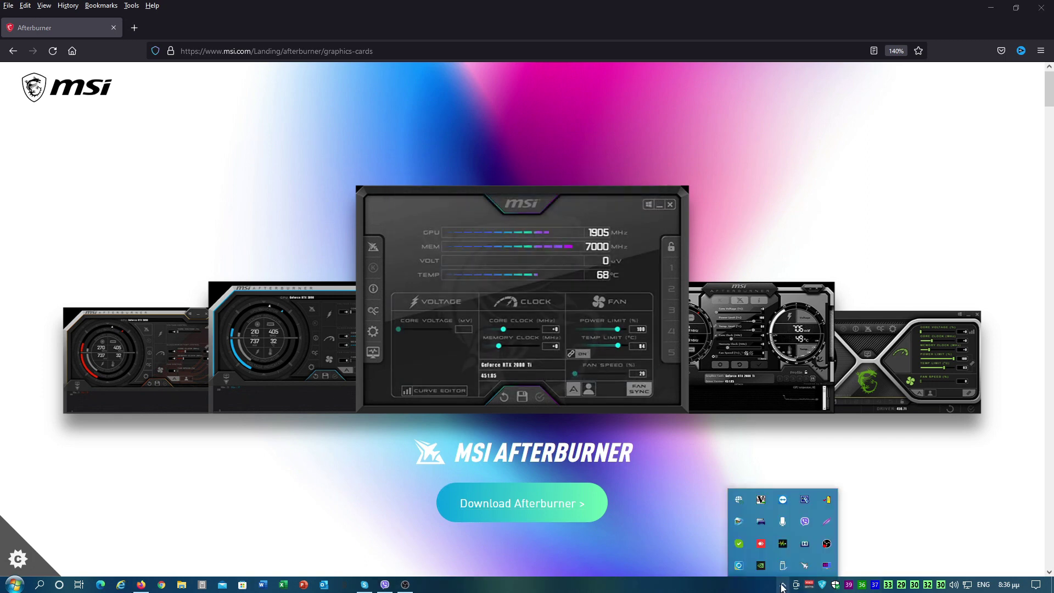
pyautogui.click(804, 566)
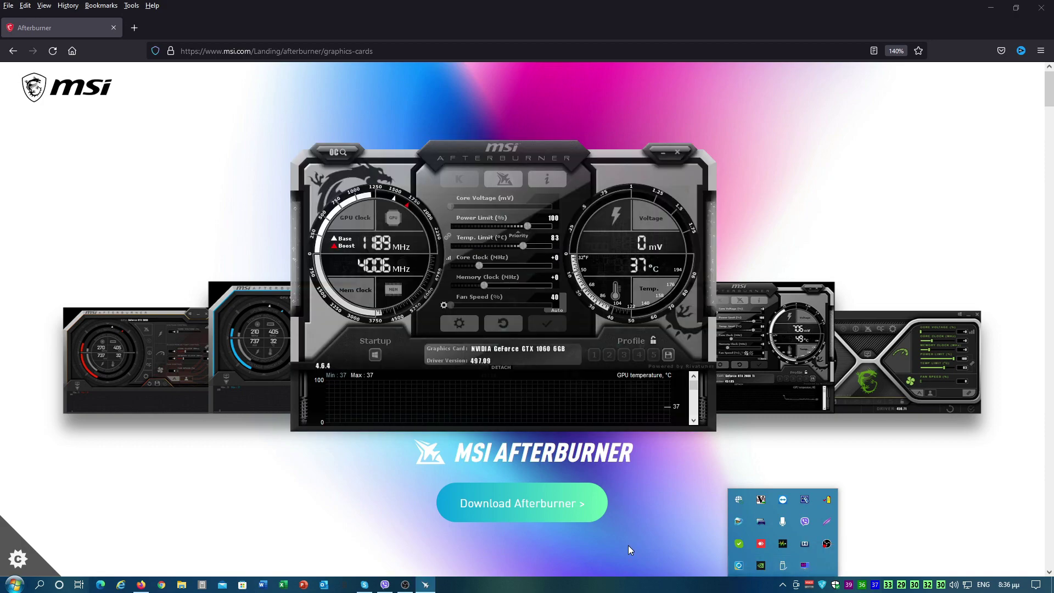
pyautogui.click(660, 547)
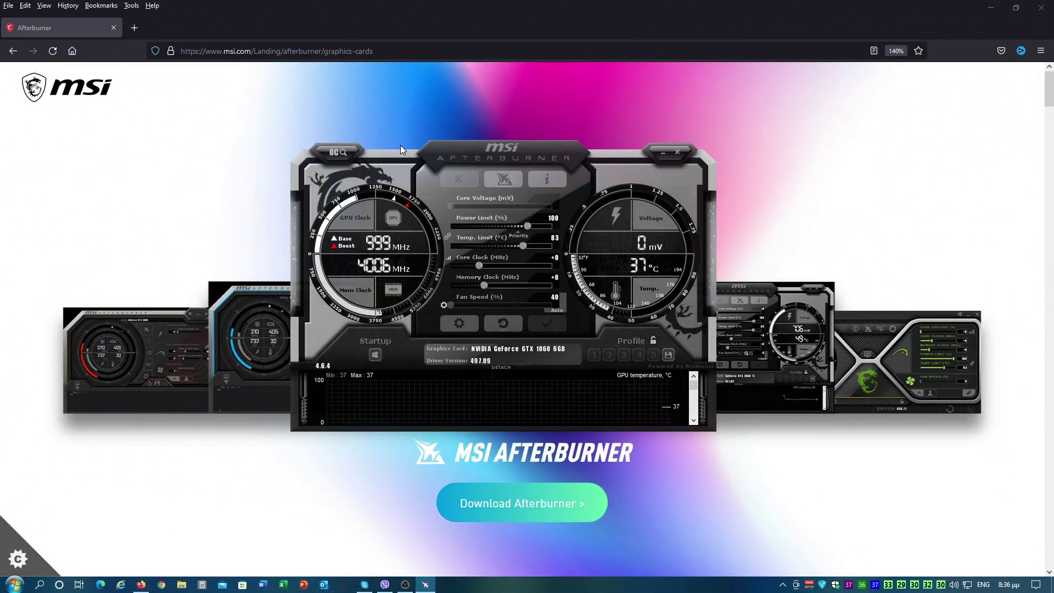
pyautogui.click(458, 323)
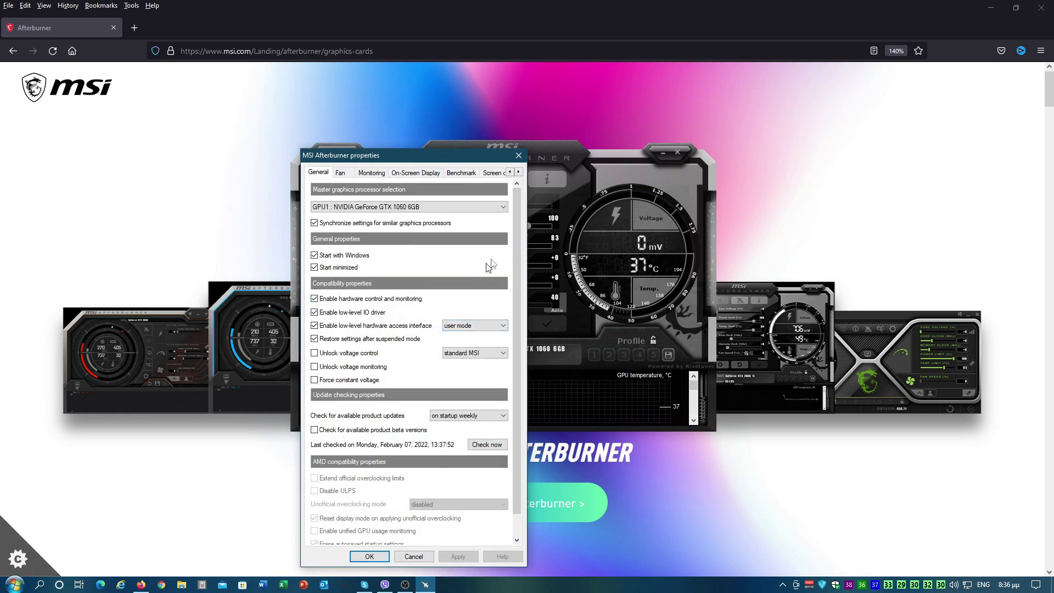
# Open RivaTuner Statistics Server 7.3.3 through More on the On-Screen Display tab
pyautogui.click(417, 173)
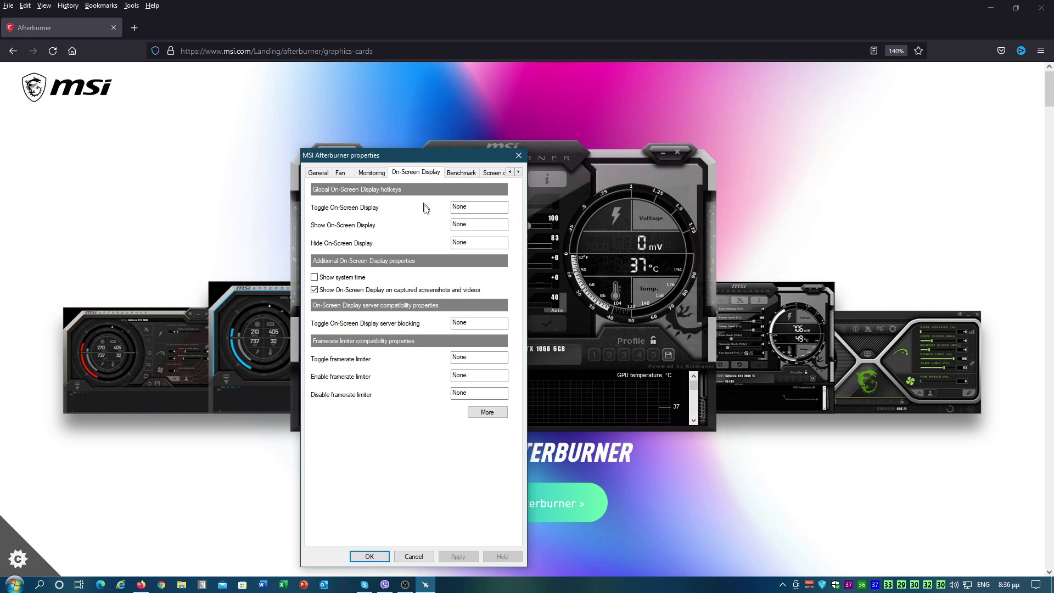
pyautogui.click(487, 412)
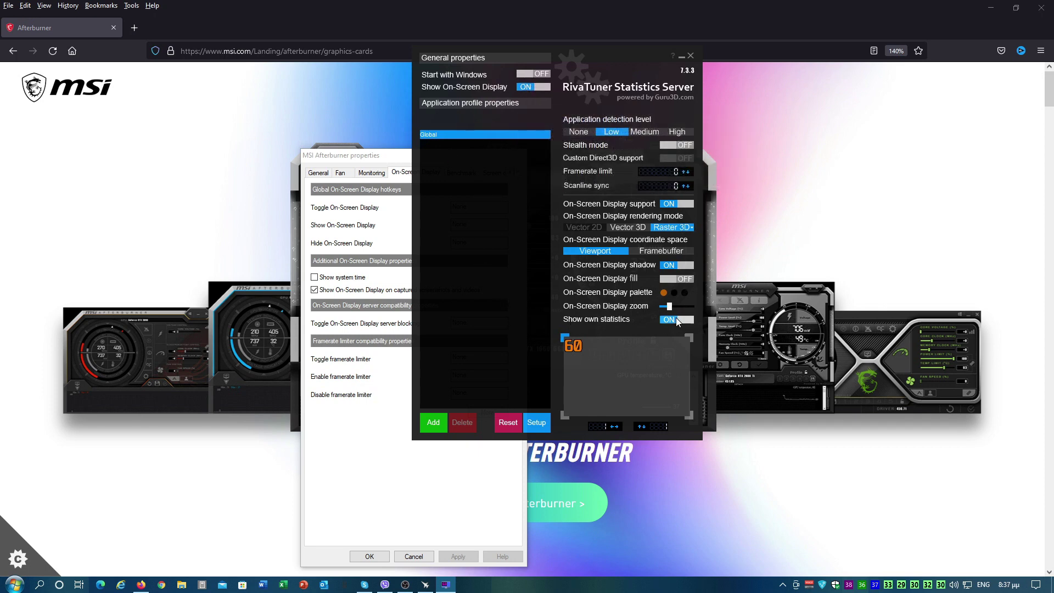
# Reduce the RivaTuner on-screen display zoom slightly and close RivaTuner
pyautogui.moveTo(674, 322)
pyautogui.moveTo(671, 309); pyautogui.dragTo(668, 310)
pyautogui.click(691, 56)
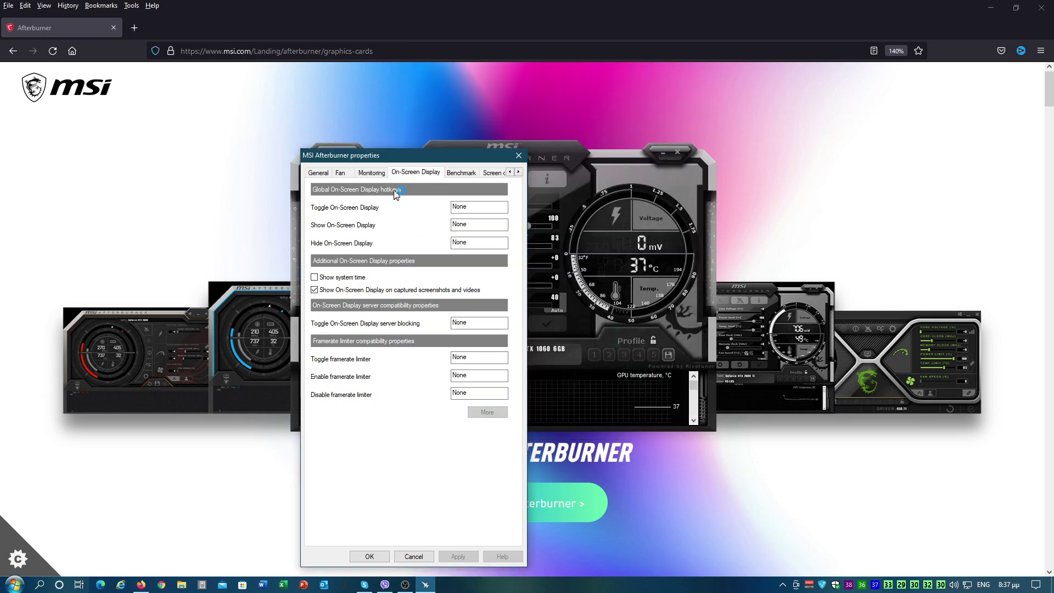
# On the Monitoring tab, keep the GPU temperature graph enabled but hidden from the OSD
pyautogui.click(372, 173)
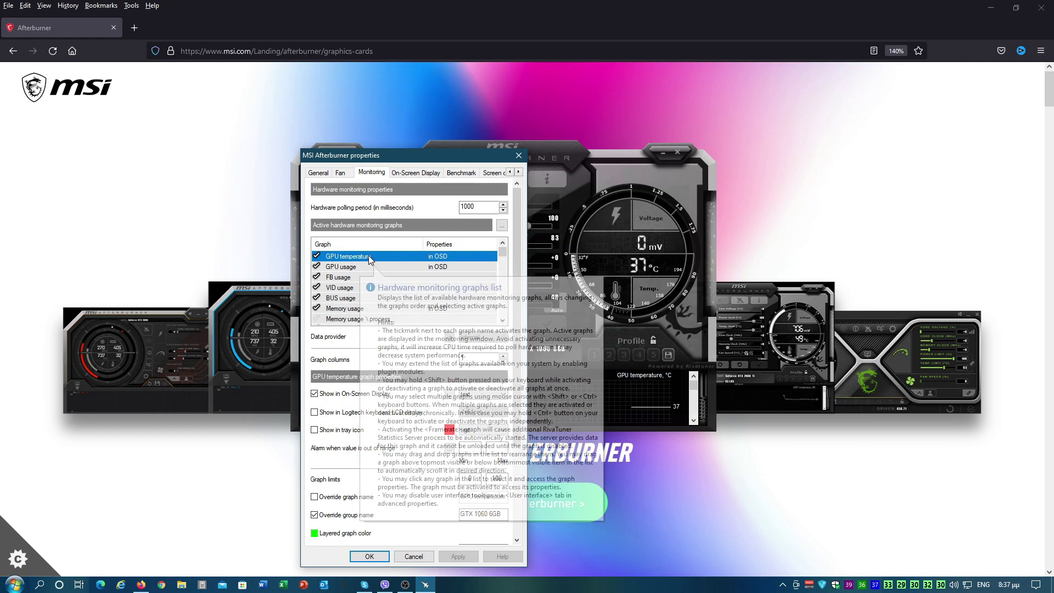
pyautogui.click(317, 256)
pyautogui.click(316, 257)
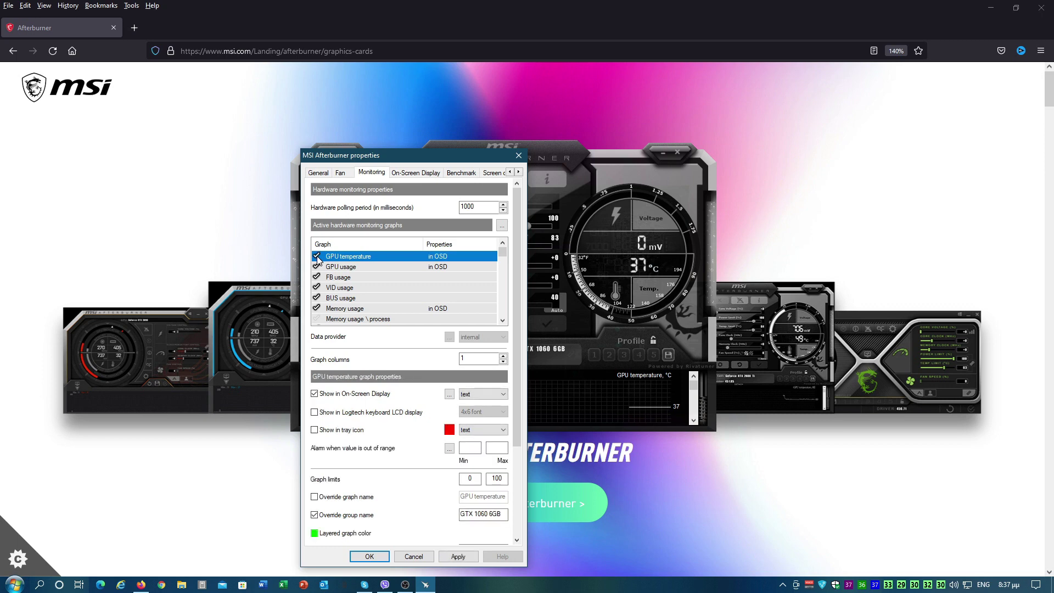
pyautogui.click(317, 257)
pyautogui.click(317, 256)
pyautogui.click(315, 394)
pyautogui.click(315, 395)
pyautogui.click(315, 394)
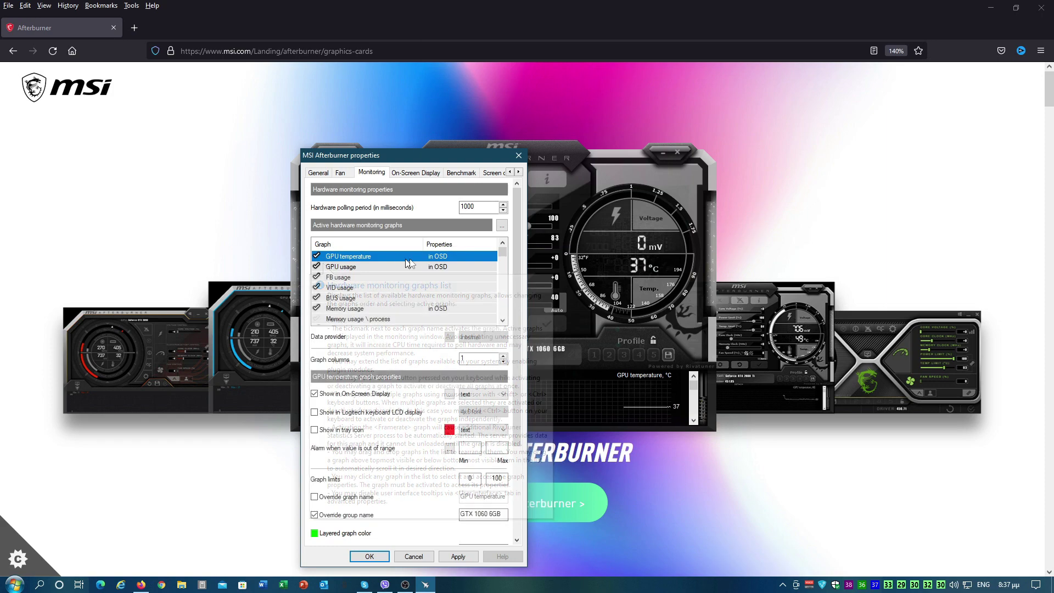
pyautogui.moveTo(435, 259)
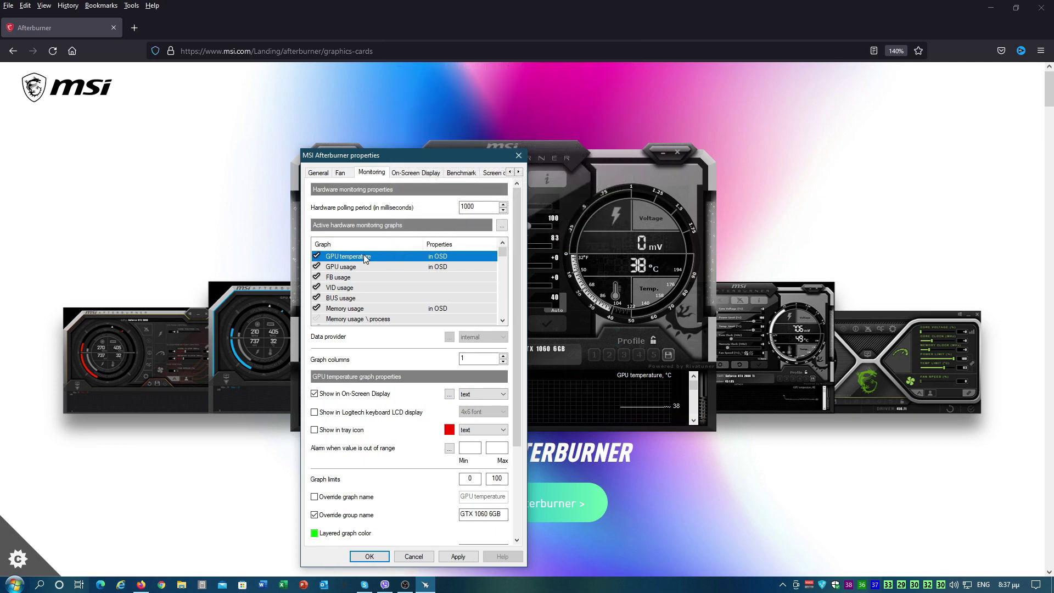
# Review the GPU usage and memory usage monitoring settings
pyautogui.click(381, 267)
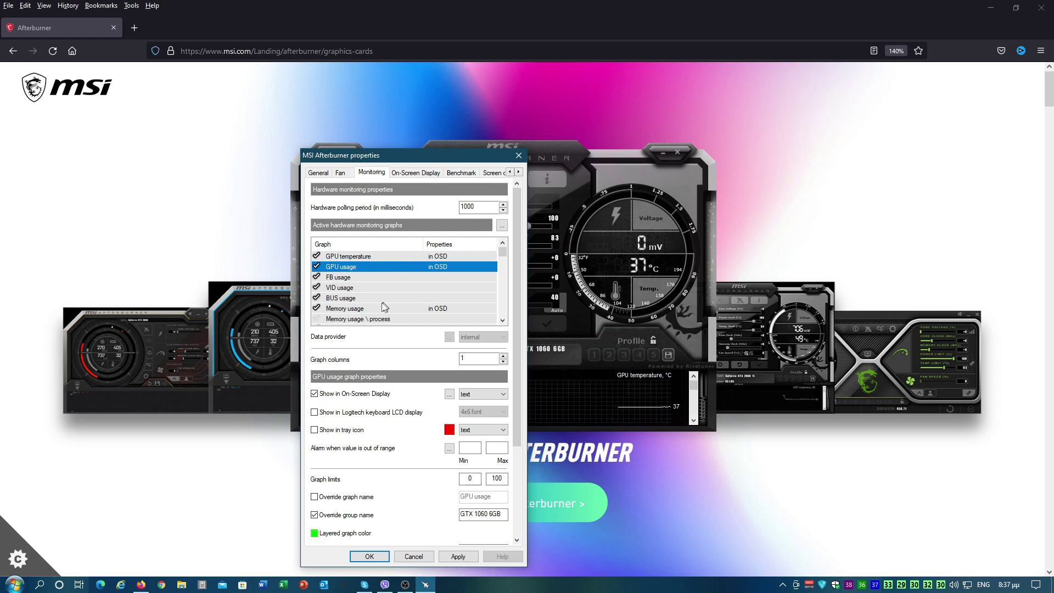
pyautogui.click(373, 308)
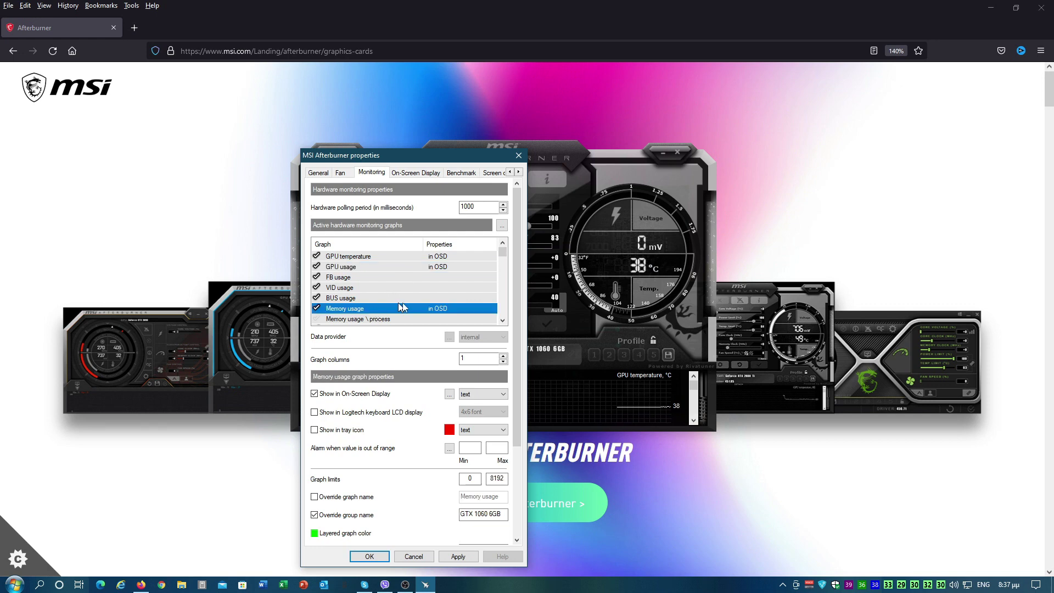
pyautogui.click(502, 322)
pyautogui.click(501, 322)
pyautogui.click(502, 321)
pyautogui.click(501, 321)
pyautogui.click(501, 322)
# Review the core clock, memory clock, power and fan speed monitoring settings
pyautogui.click(362, 277)
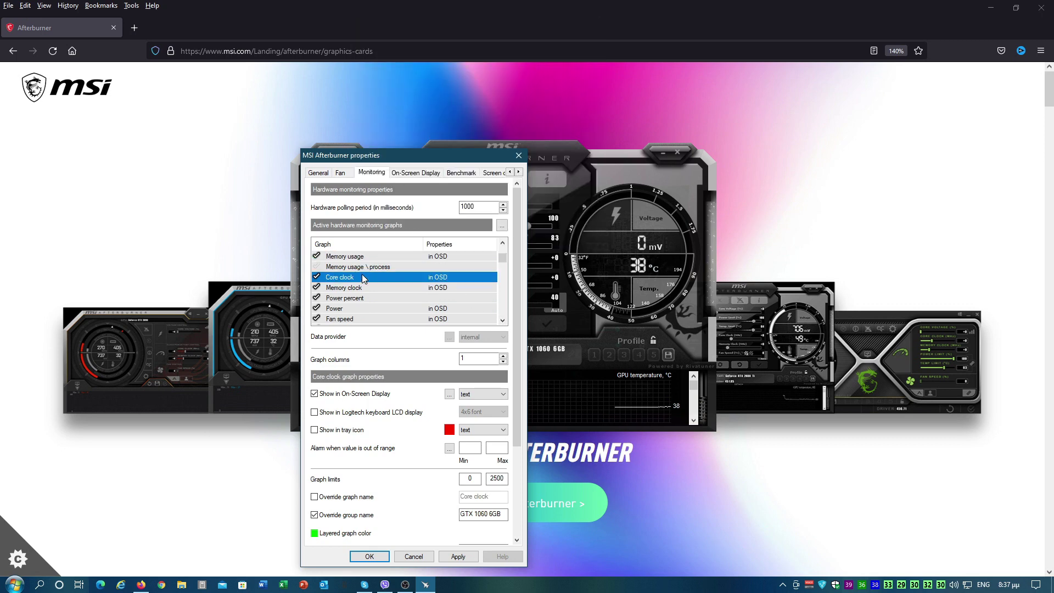
pyautogui.click(371, 289)
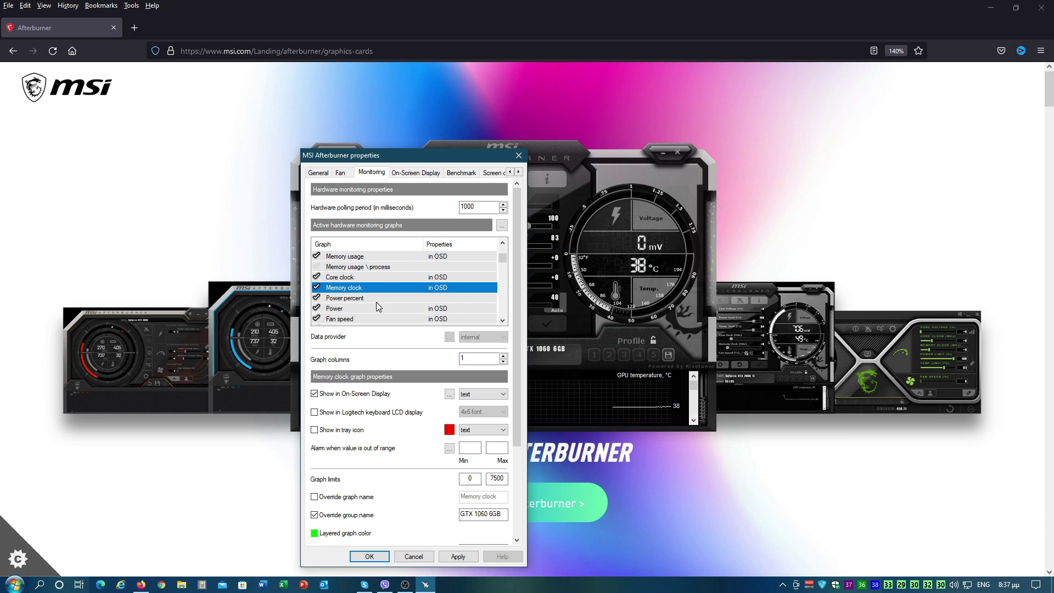
pyautogui.click(382, 309)
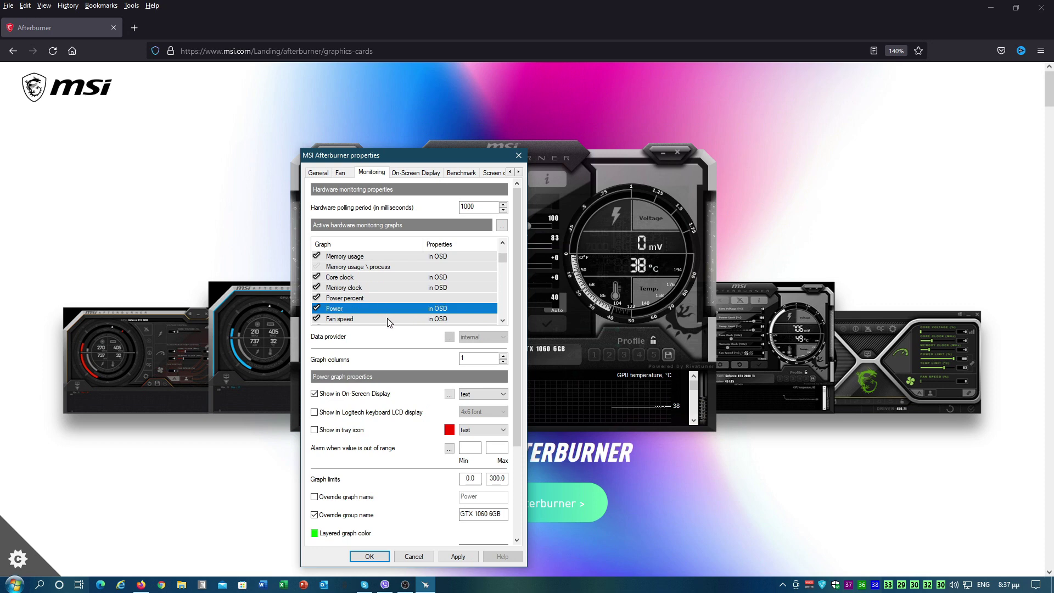
pyautogui.click(387, 320)
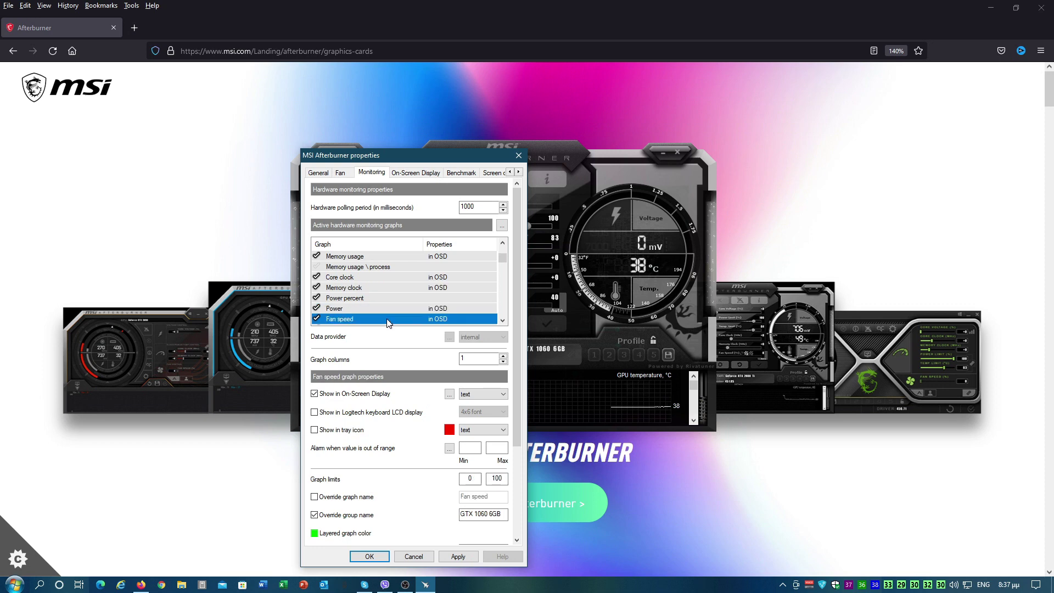
pyautogui.click(503, 321)
pyautogui.click(502, 322)
pyautogui.click(503, 322)
pyautogui.click(503, 322)
pyautogui.click(503, 322)
pyautogui.click(503, 322)
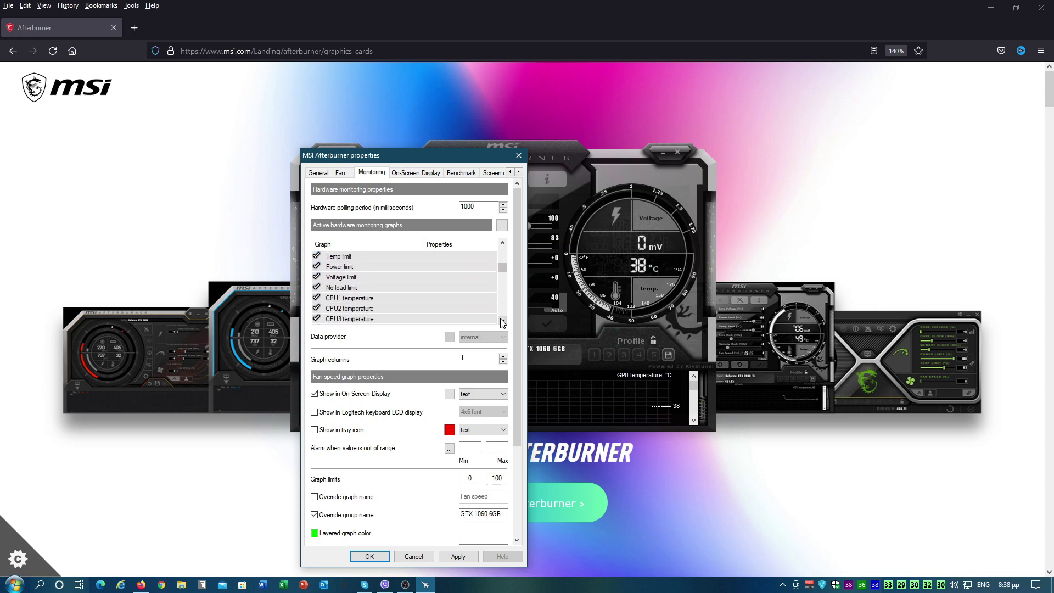
pyautogui.click(503, 322)
pyautogui.click(503, 322)
pyautogui.click(503, 322)
pyautogui.click(503, 322)
pyautogui.click(503, 321)
pyautogui.click(503, 322)
pyautogui.click(503, 322)
pyautogui.click(502, 321)
pyautogui.click(503, 322)
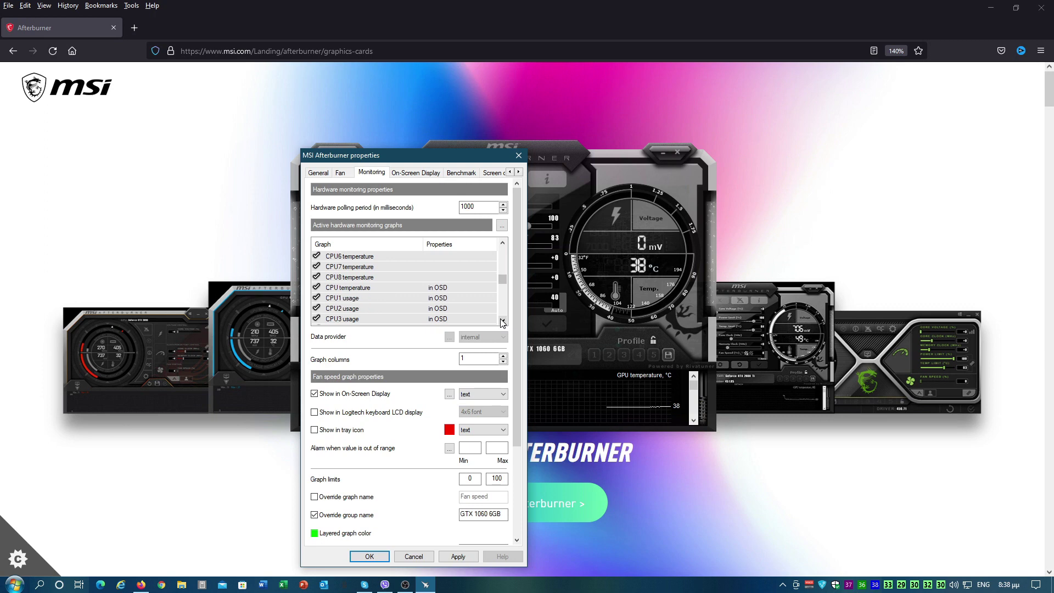
# Review the CPU temperature, per-core CPU usage and overall CPU usage settings
pyautogui.click(362, 289)
pyautogui.click(365, 299)
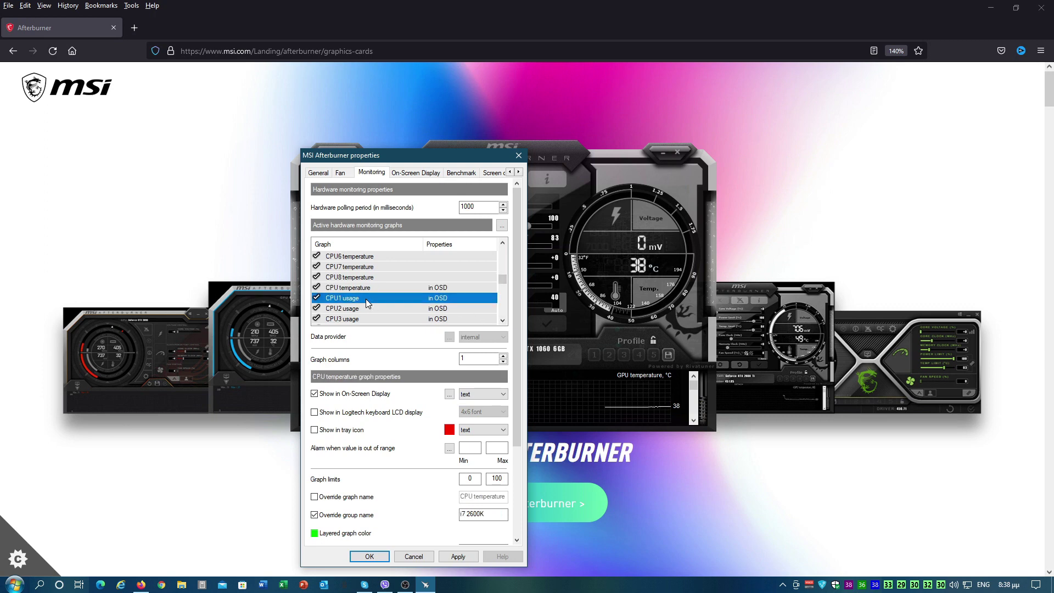
pyautogui.click(372, 309)
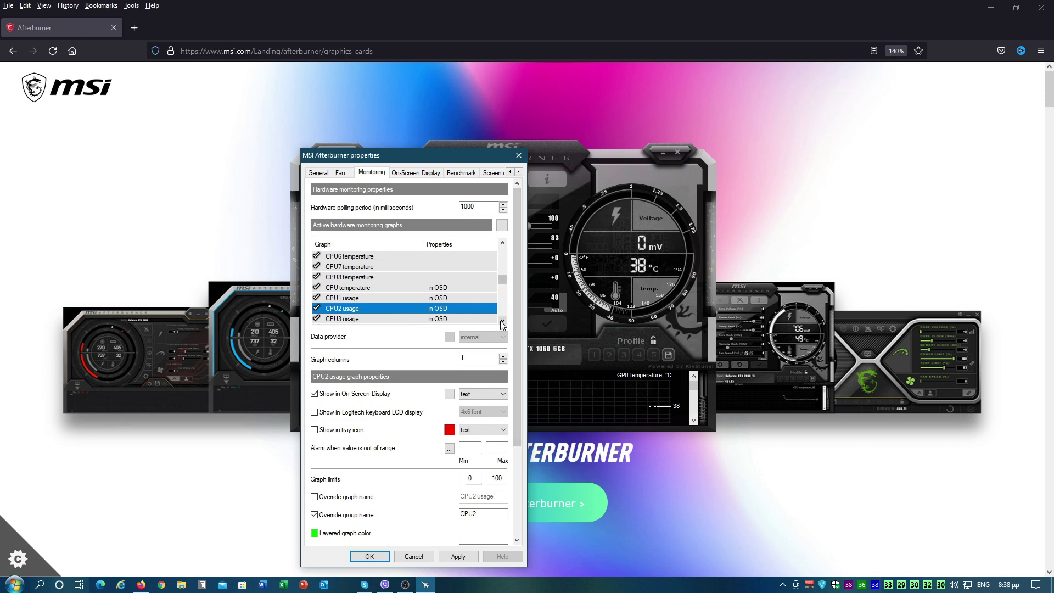
pyautogui.click(503, 322)
pyautogui.click(502, 321)
pyautogui.click(502, 321)
pyautogui.click(503, 322)
pyautogui.click(502, 321)
pyautogui.click(503, 321)
pyautogui.click(502, 321)
pyautogui.click(503, 321)
pyautogui.click(503, 321)
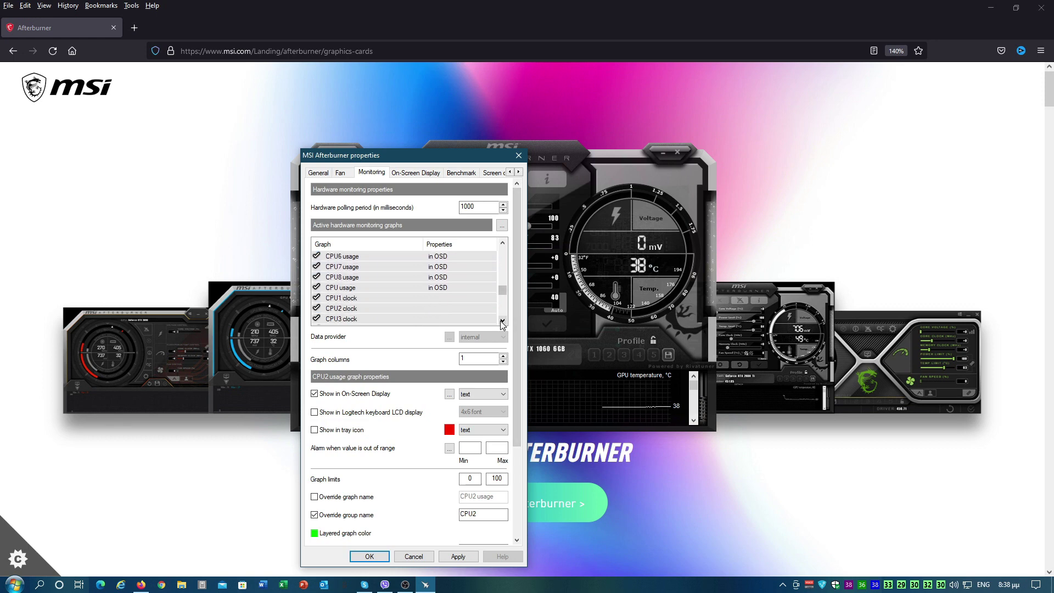
pyautogui.click(352, 278)
pyautogui.click(345, 288)
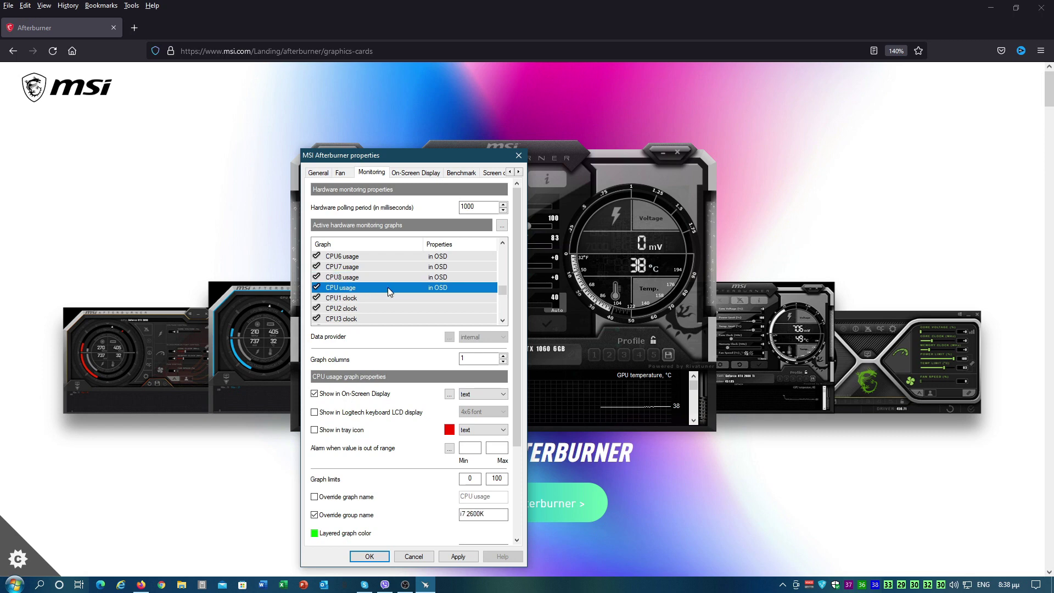
pyautogui.click(502, 320)
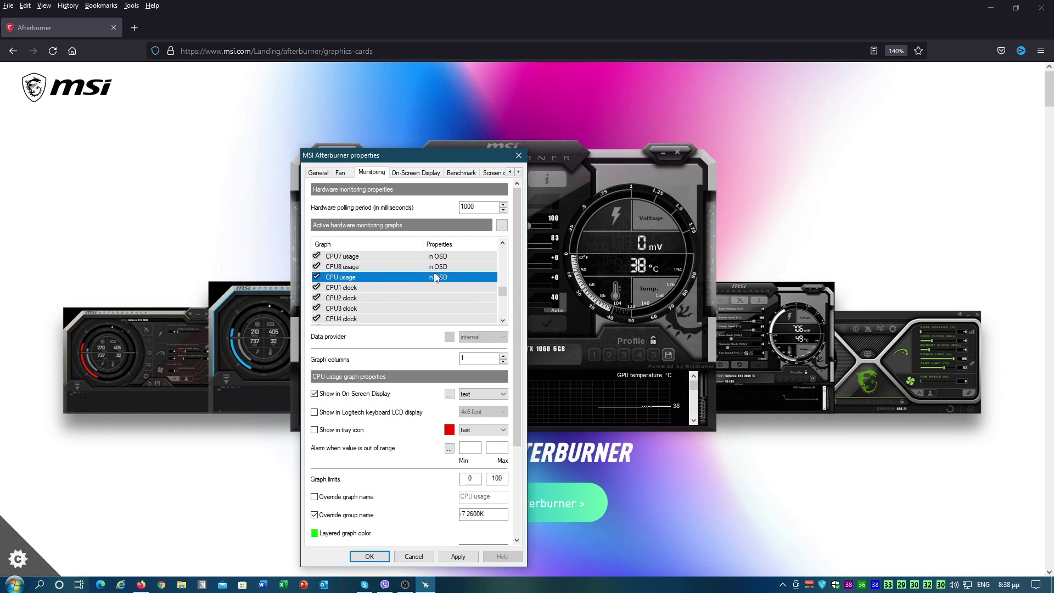
pyautogui.click(502, 321)
pyautogui.click(502, 321)
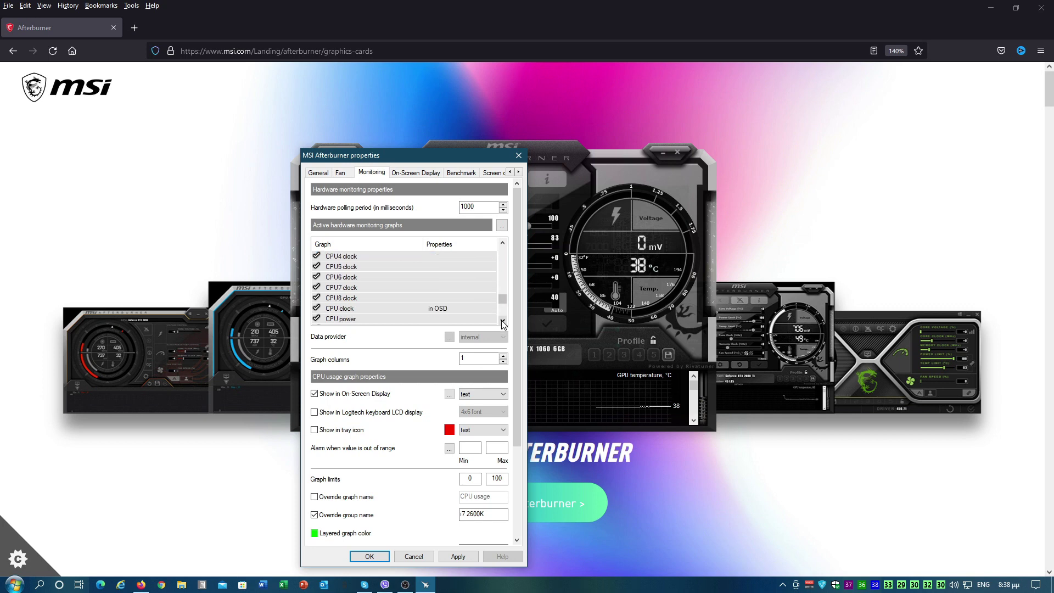
pyautogui.click(502, 321)
# Confirm CPU clock, RAM usage and Framerate are set to show in the OSD
pyautogui.click(379, 299)
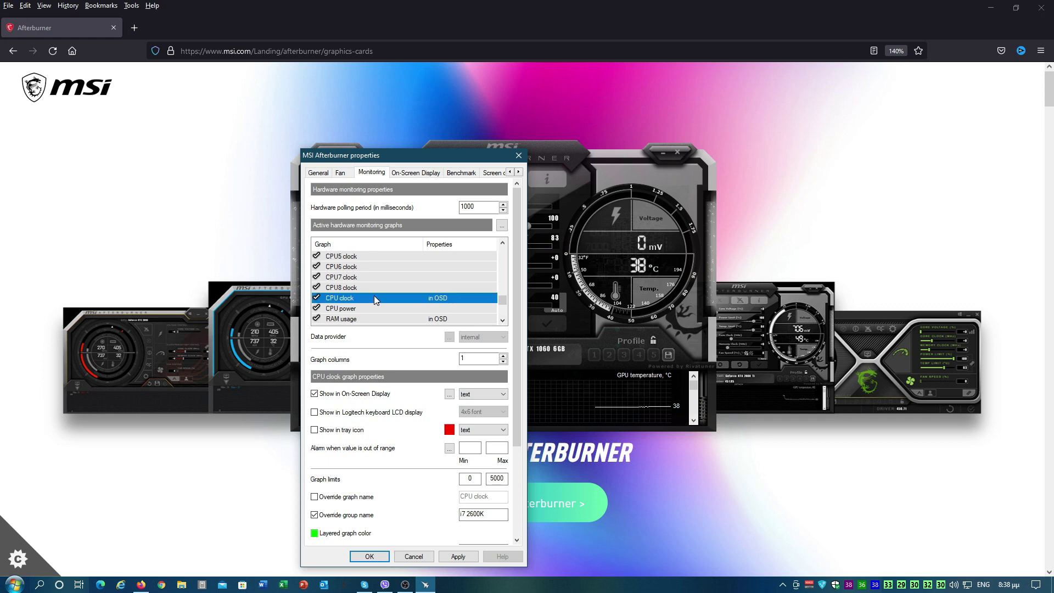
pyautogui.click(502, 321)
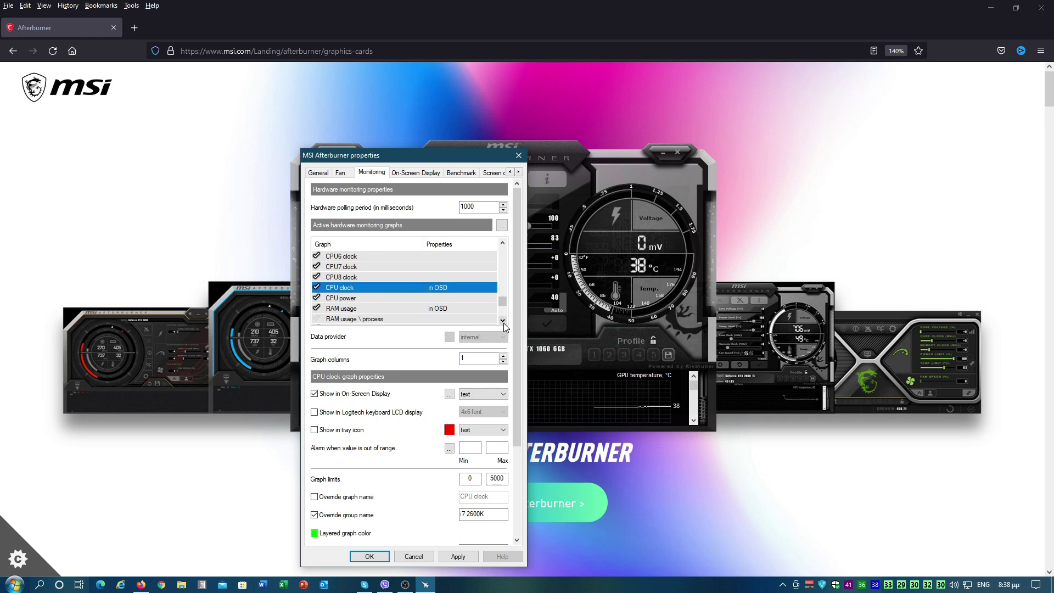
pyautogui.click(373, 310)
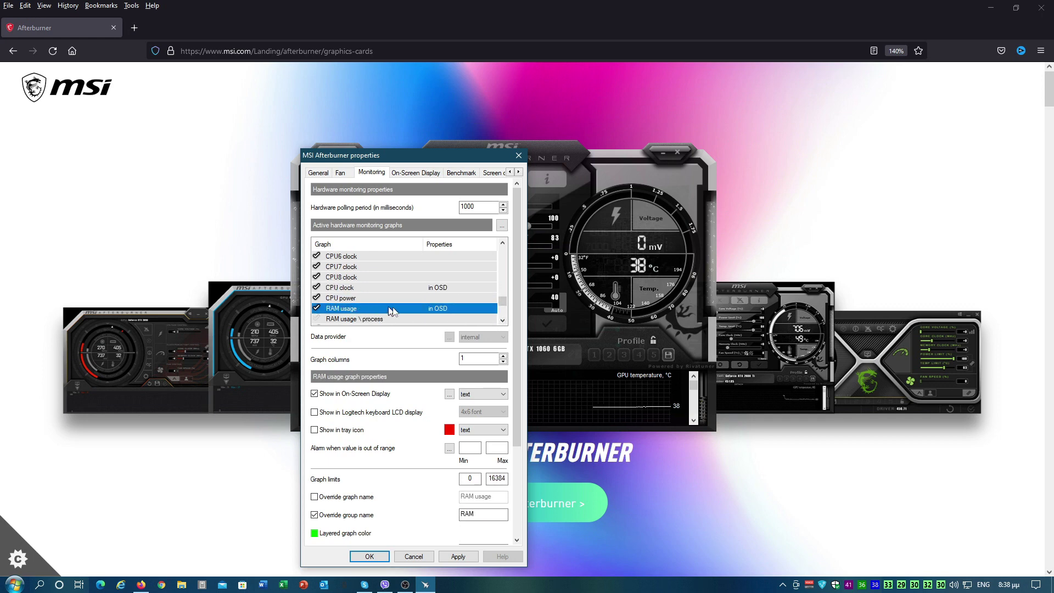
pyautogui.click(503, 320)
pyautogui.click(503, 320)
pyautogui.click(502, 320)
pyautogui.click(503, 321)
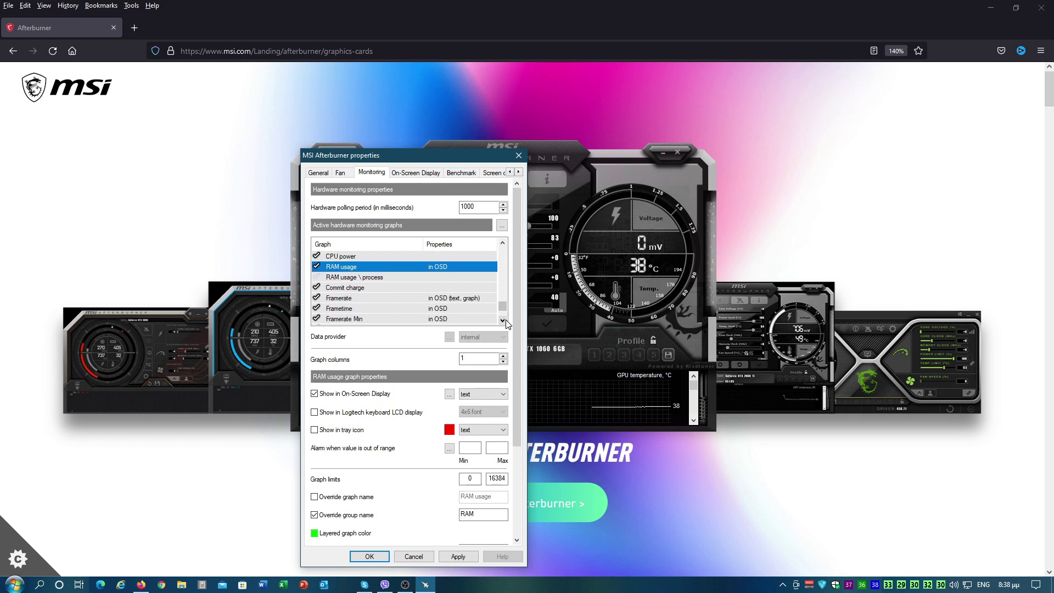
pyautogui.click(503, 321)
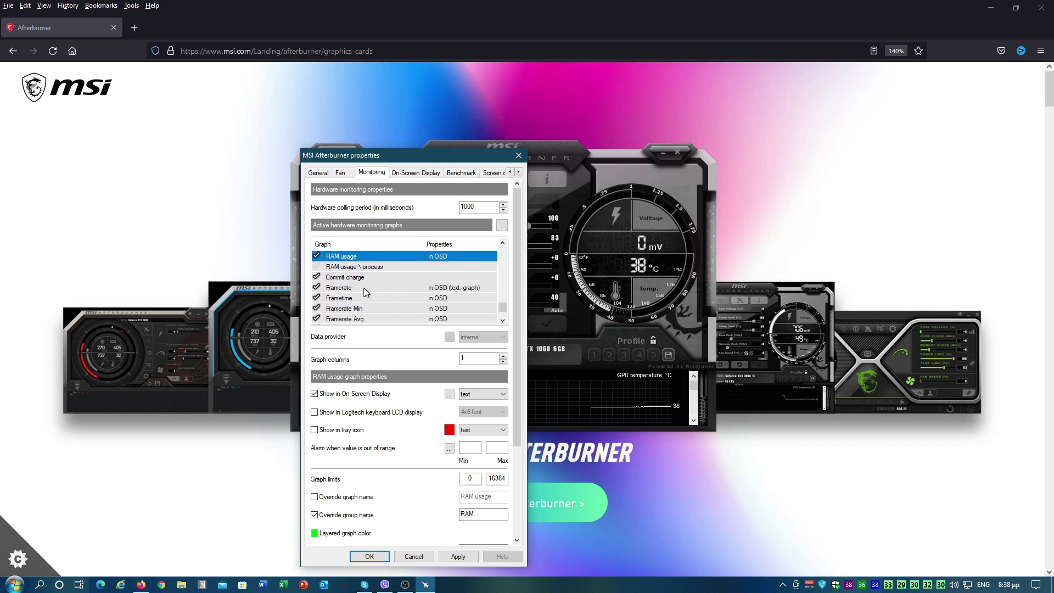
pyautogui.click(364, 289)
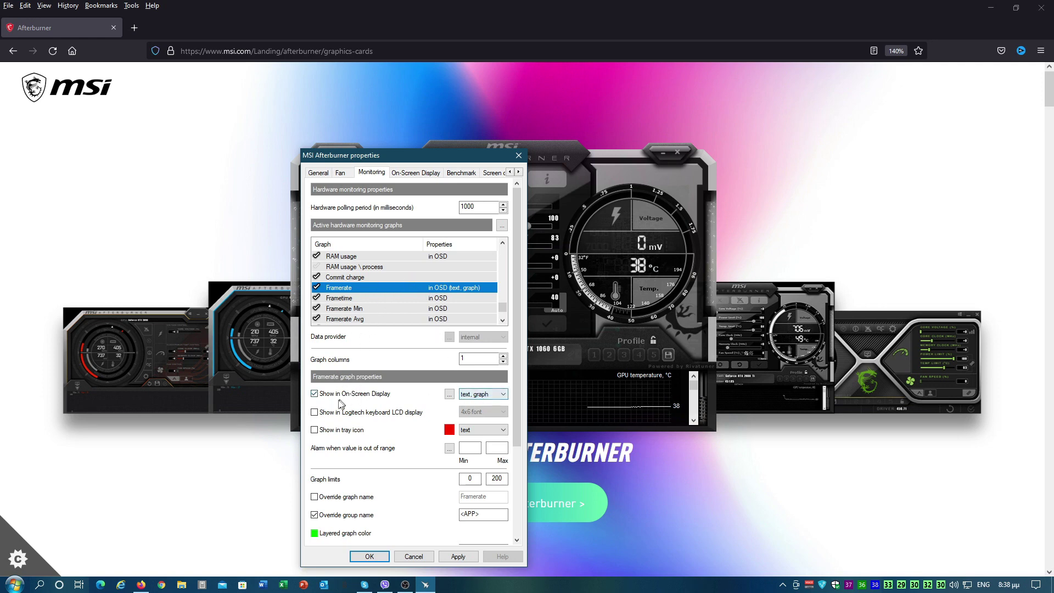
# Show Framerate and Frametime in the OSD as both text and graph
pyautogui.click(323, 397)
pyautogui.click(323, 397)
pyautogui.click(483, 394)
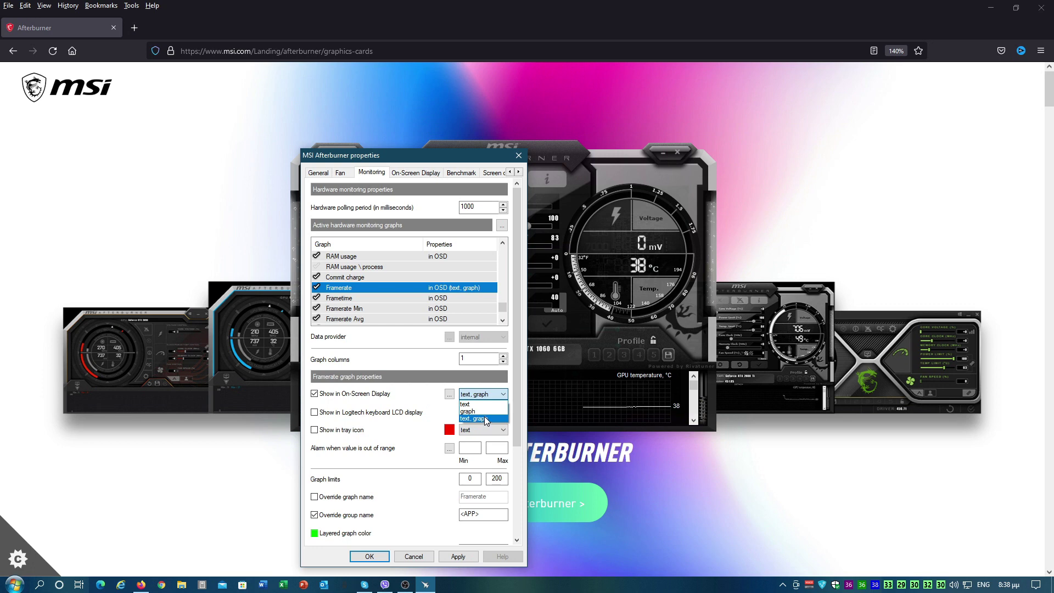
pyautogui.click(485, 419)
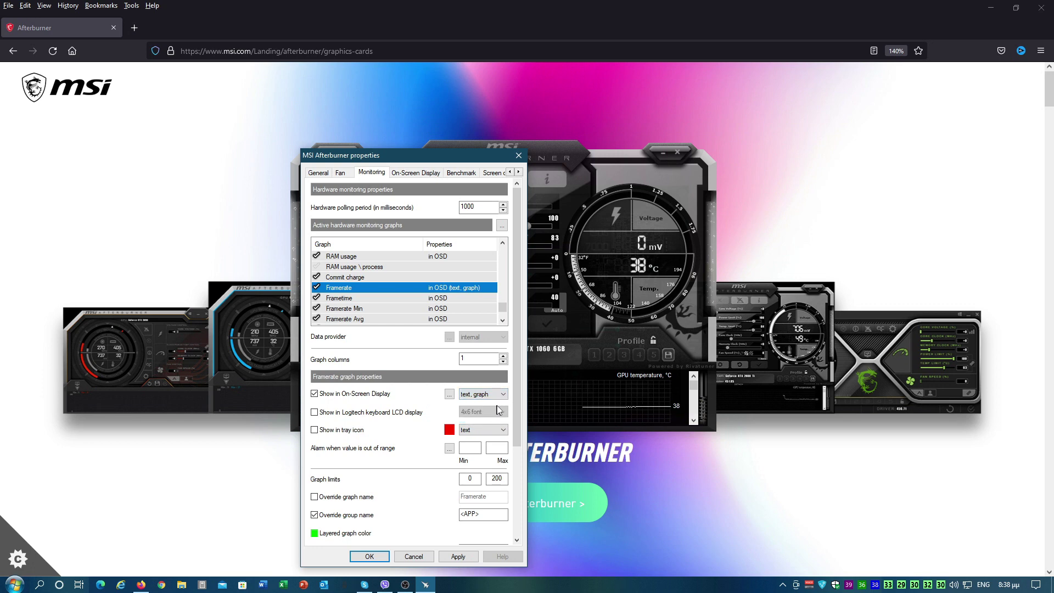
pyautogui.click(349, 299)
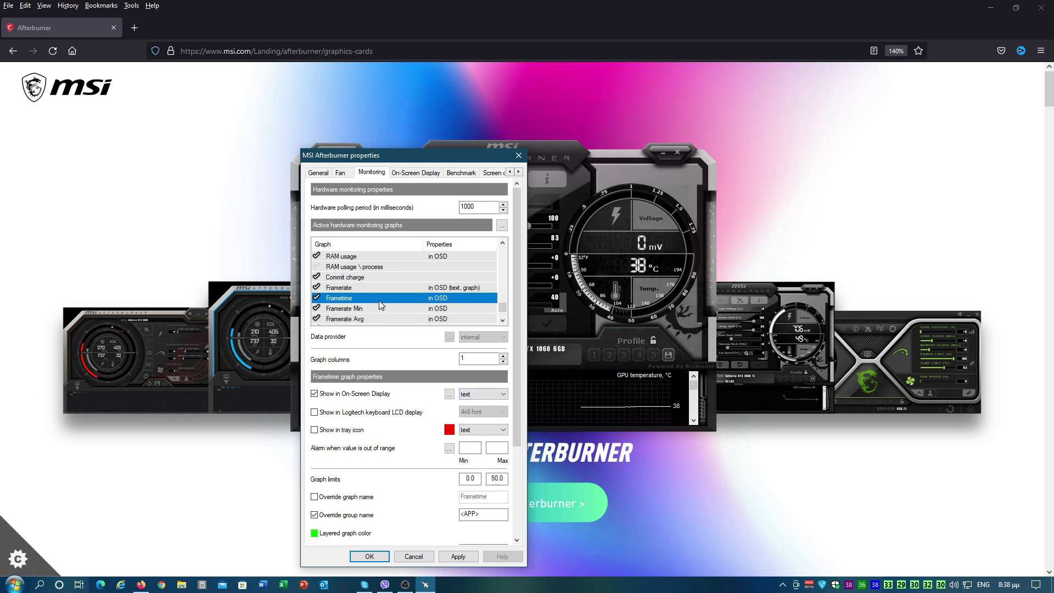
pyautogui.click(480, 393)
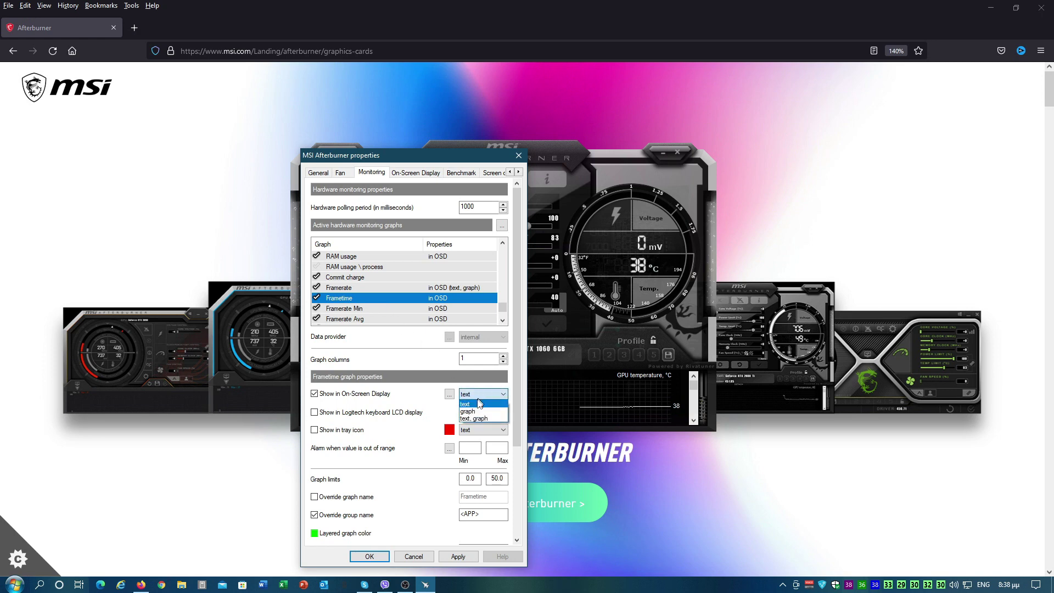
pyautogui.click(485, 419)
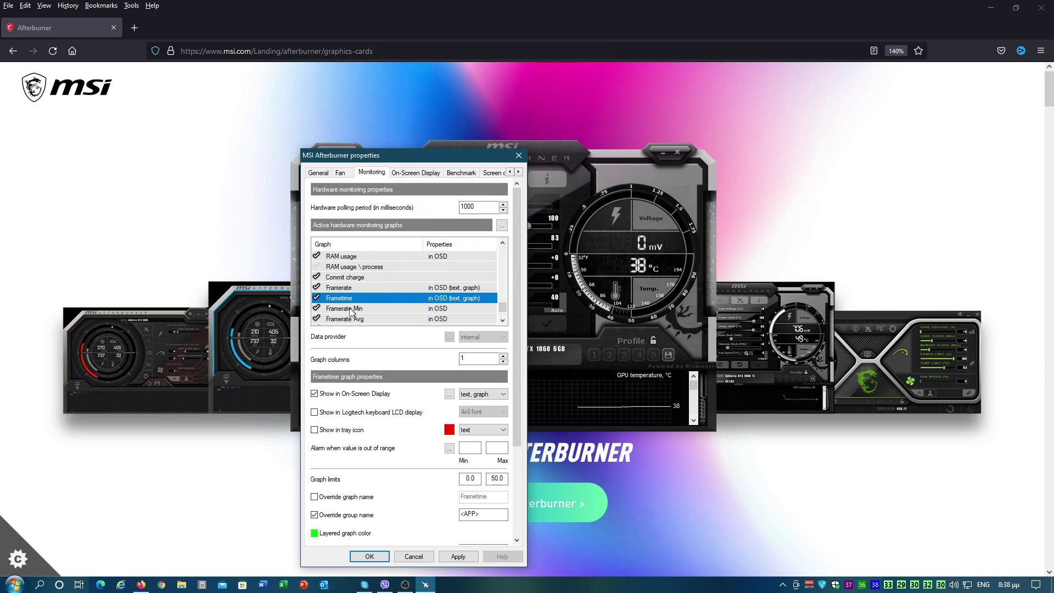
# Add Framerate Min, Max, 1% Low and 0.1% Low to the OSD, then apply and close
pyautogui.click(350, 310)
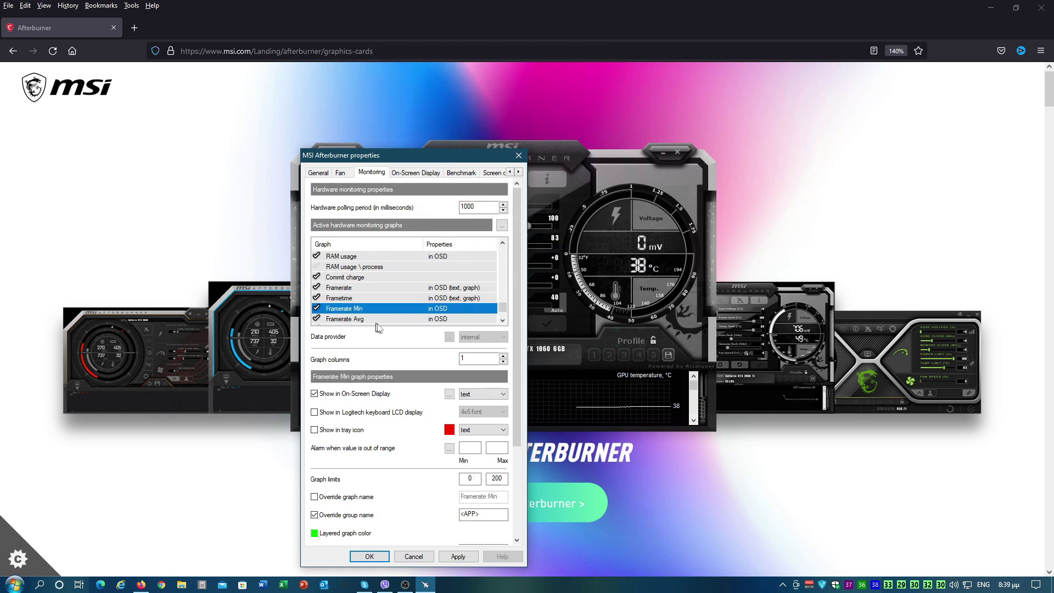
pyautogui.click(503, 320)
pyautogui.click(503, 320)
pyautogui.click(502, 320)
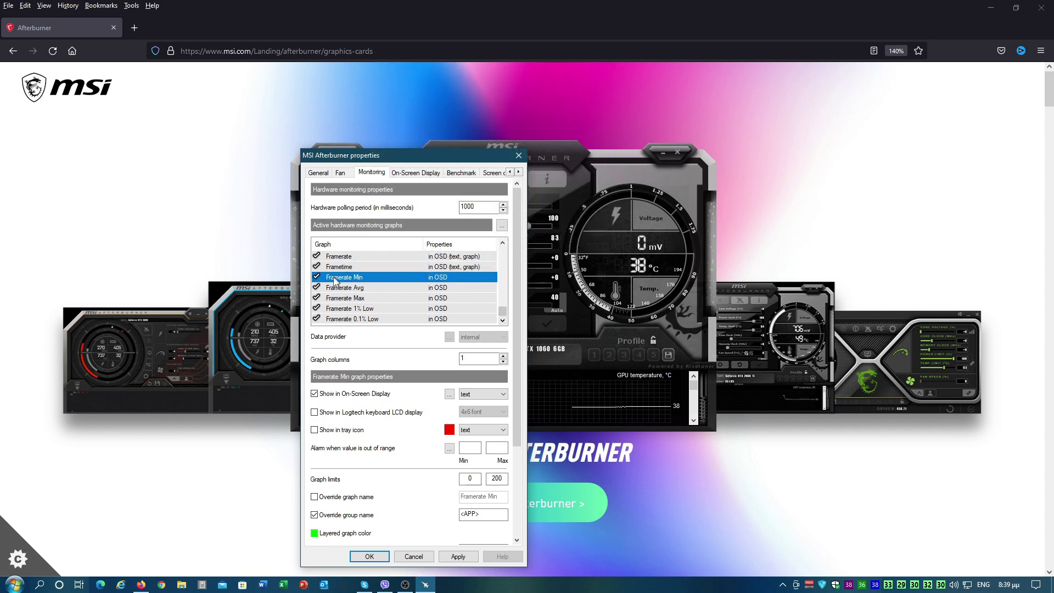
pyautogui.click(373, 288)
pyautogui.click(383, 300)
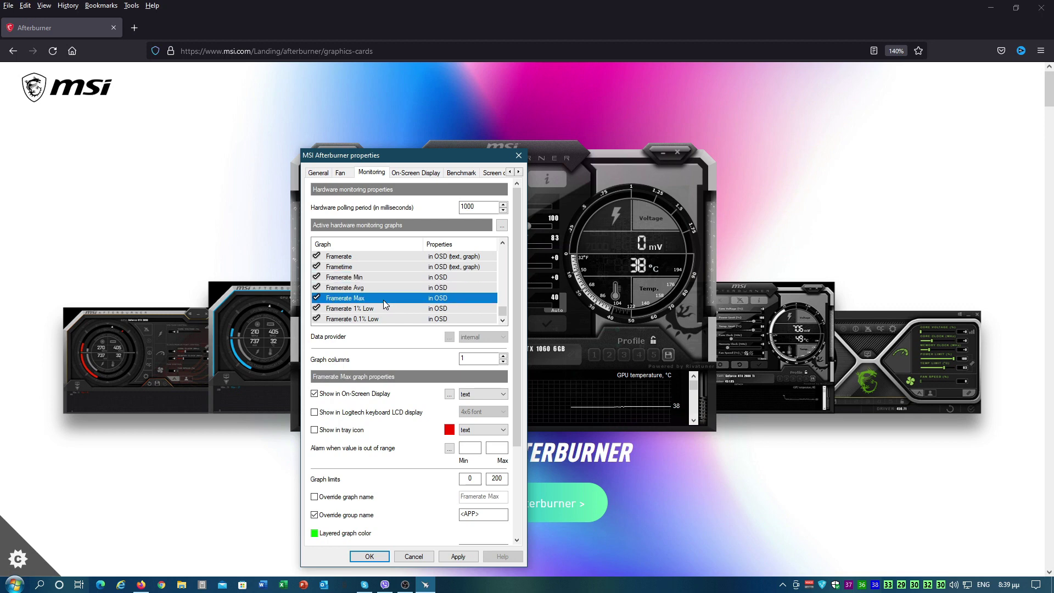
pyautogui.click(386, 307)
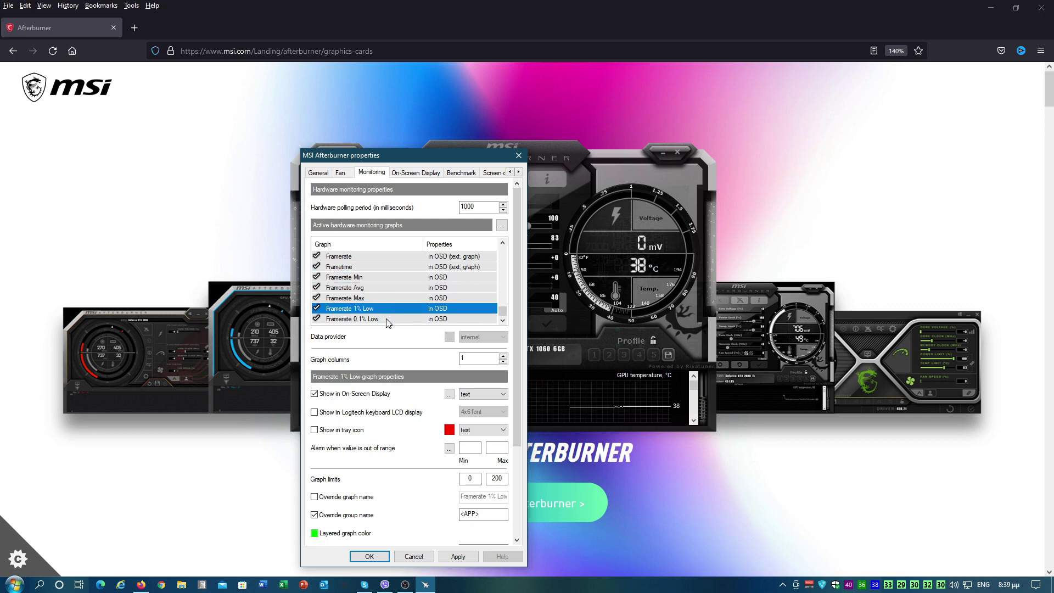
pyautogui.click(385, 320)
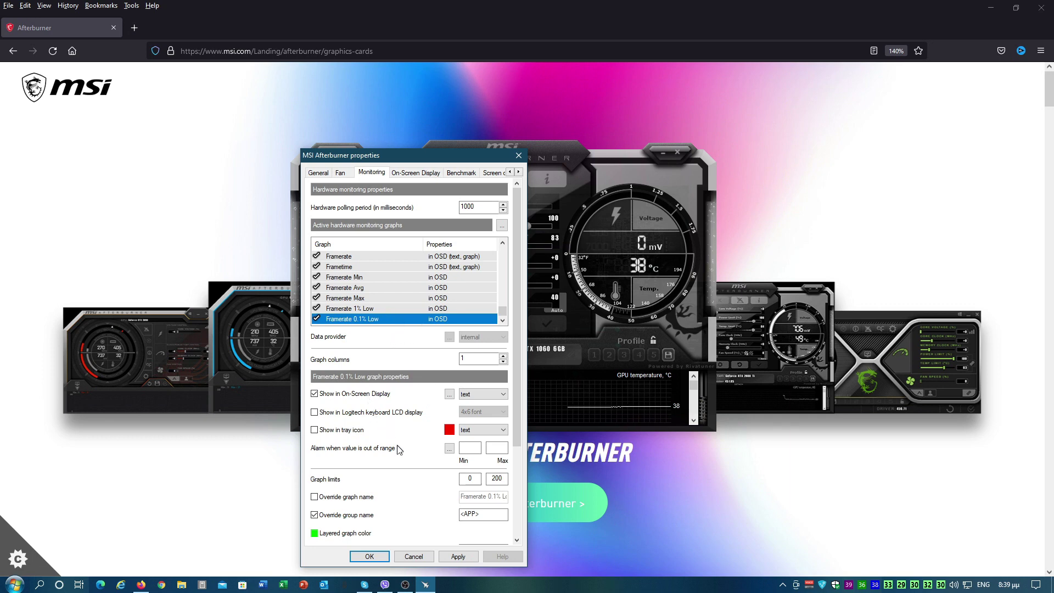
pyautogui.click(459, 558)
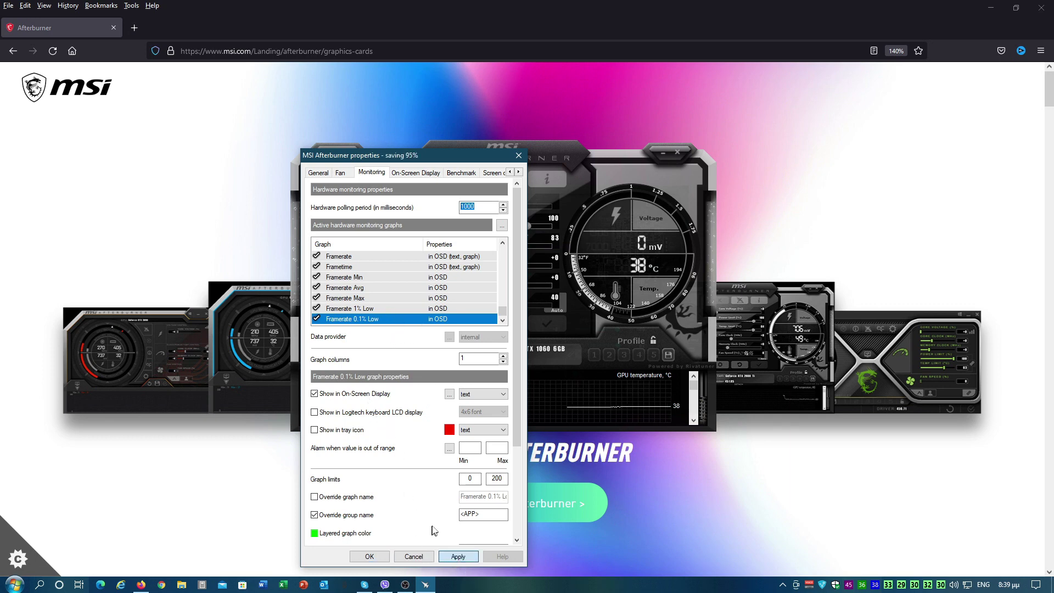
pyautogui.click(369, 557)
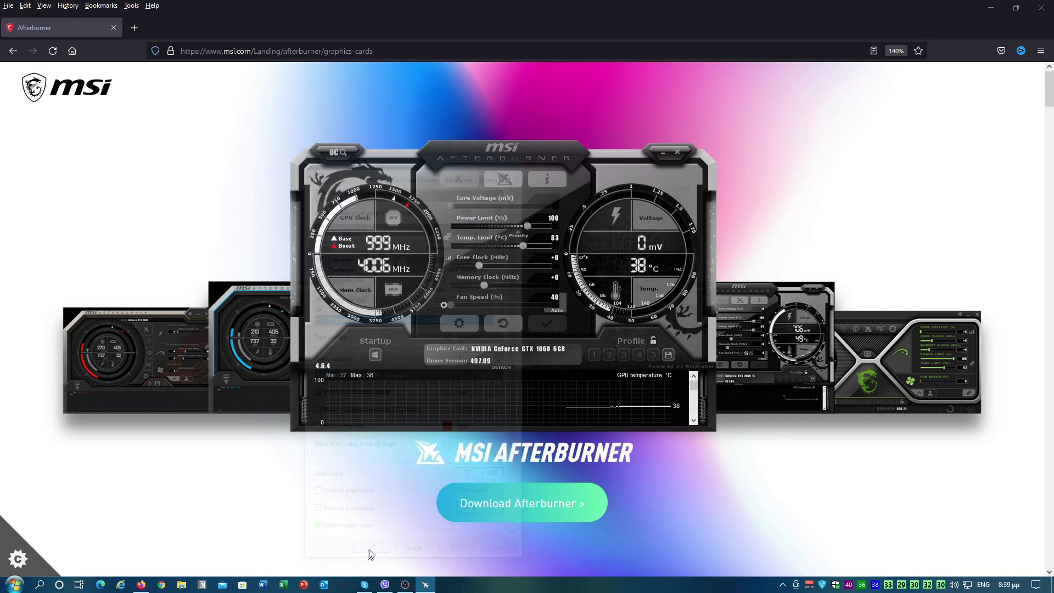
# Back in Kena, check the stats overlay while browsing Options > Graphics > Advanced Graphics
pyautogui.click(661, 156)
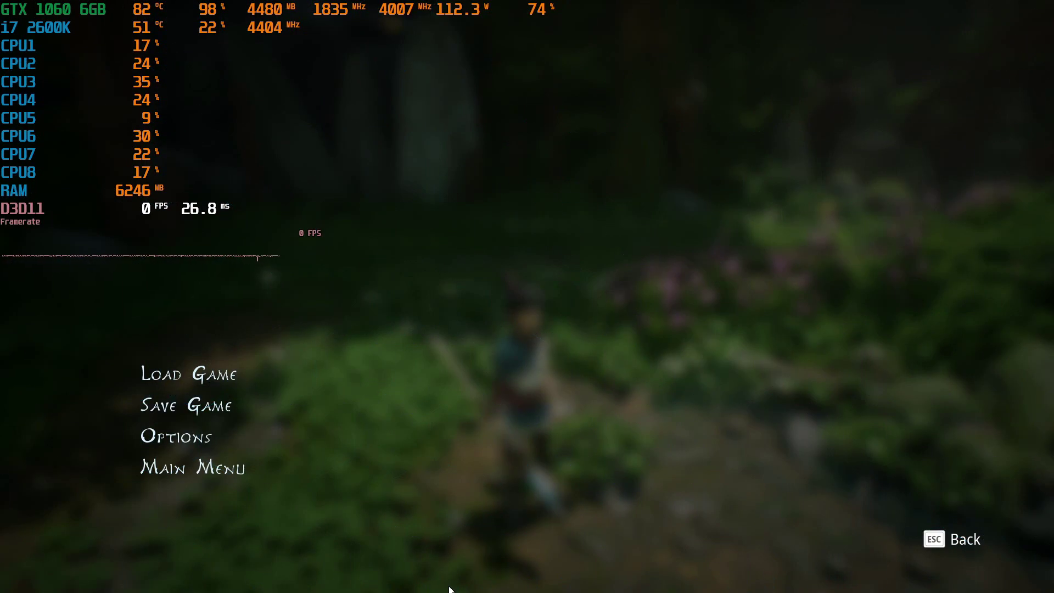
pyautogui.press('Escape')
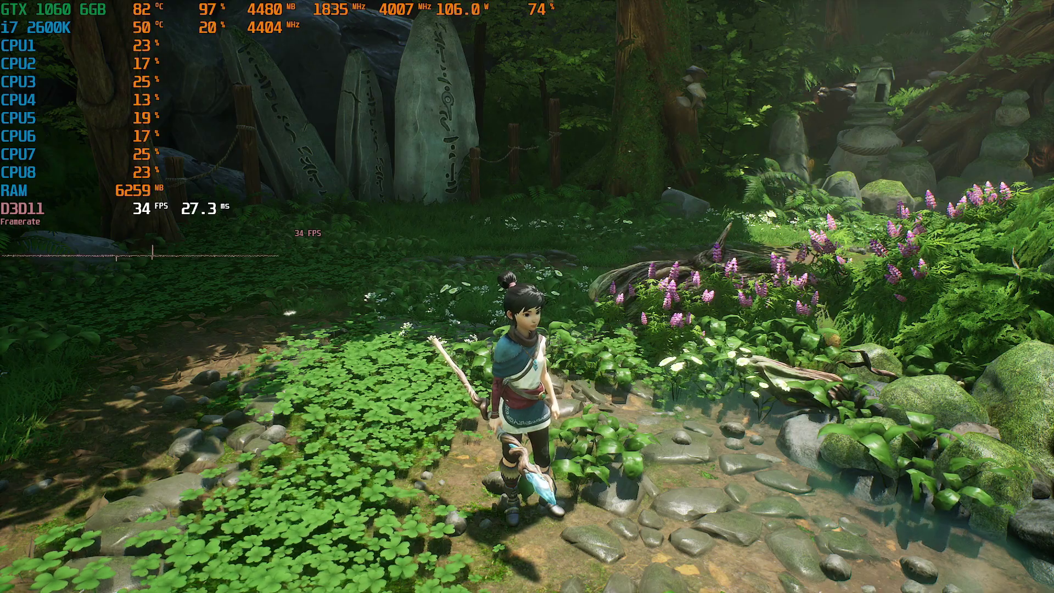
pyautogui.press('Escape')
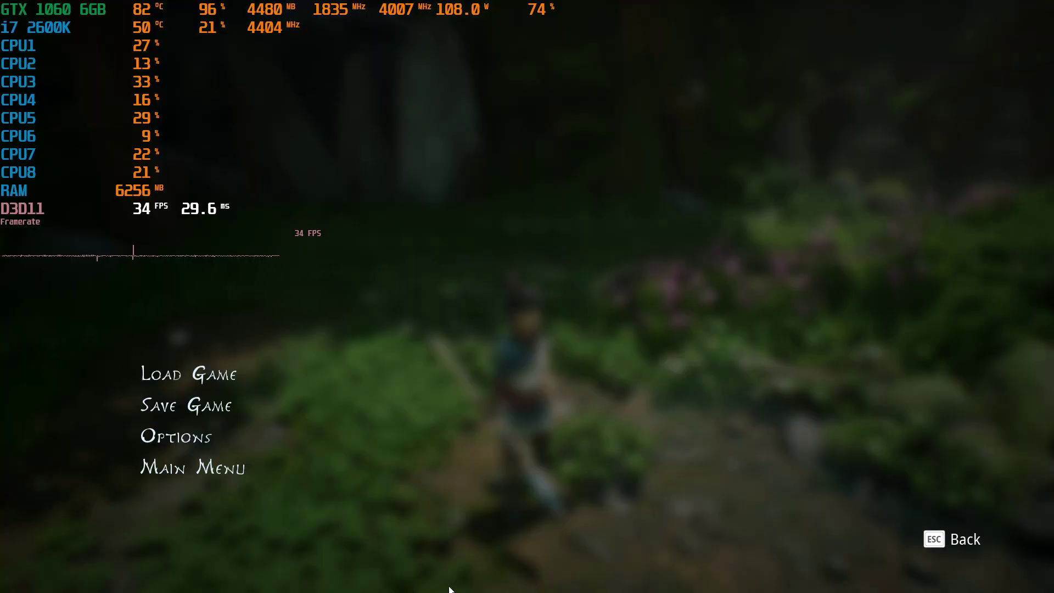
pyautogui.click(231, 427)
pyautogui.click(543, 180)
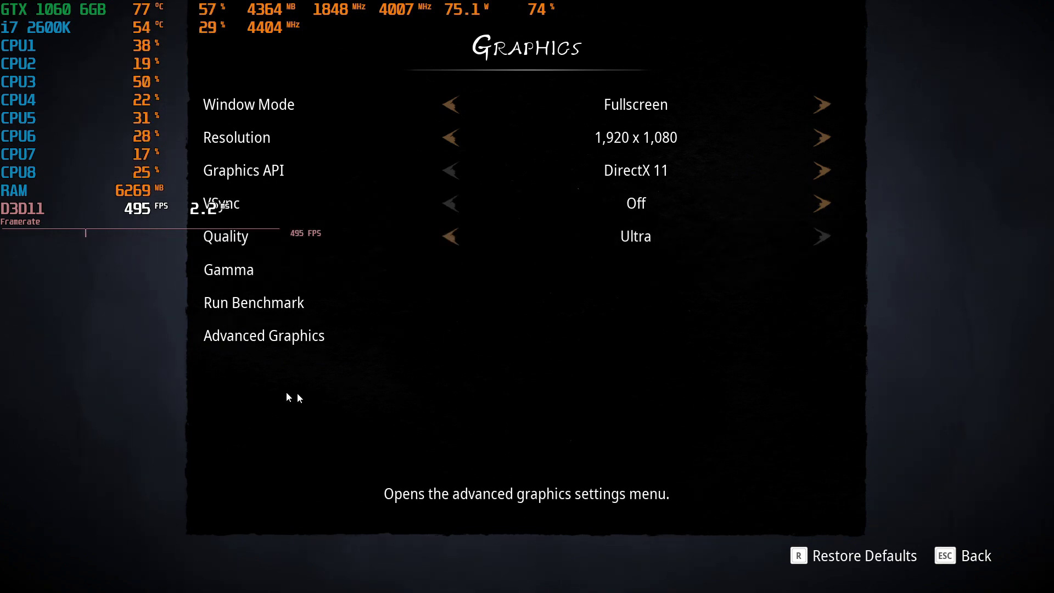
pyautogui.click(259, 345)
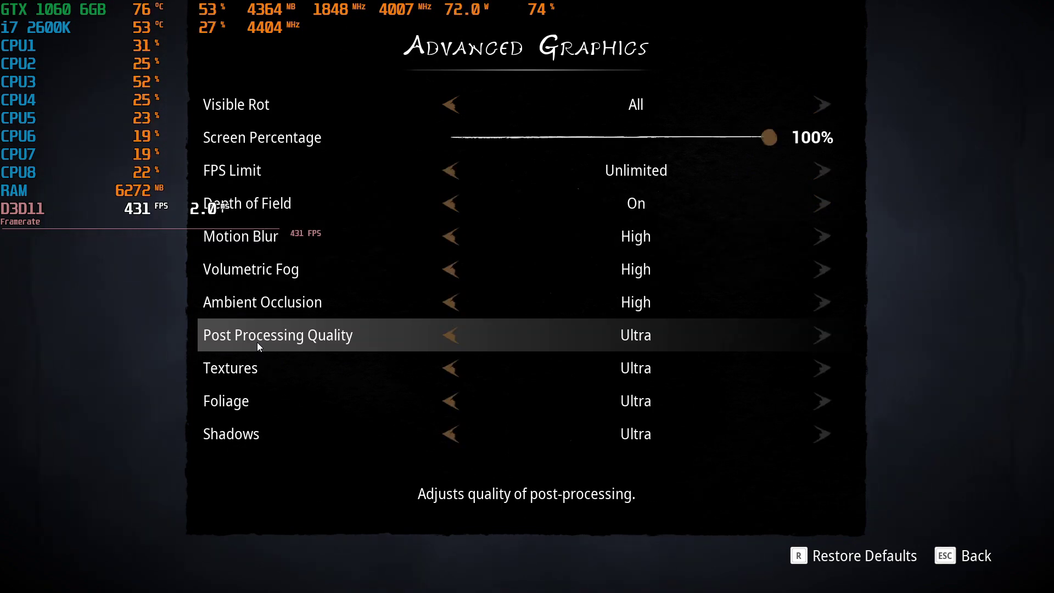
pyautogui.press('Escape')
pyautogui.press('Escape')
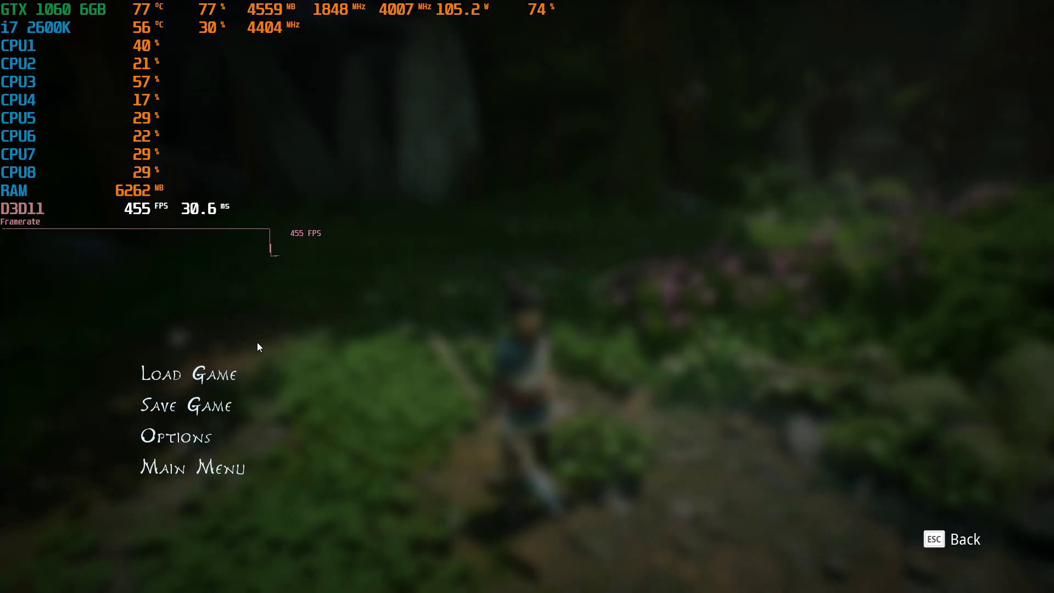
pyautogui.press('Escape')
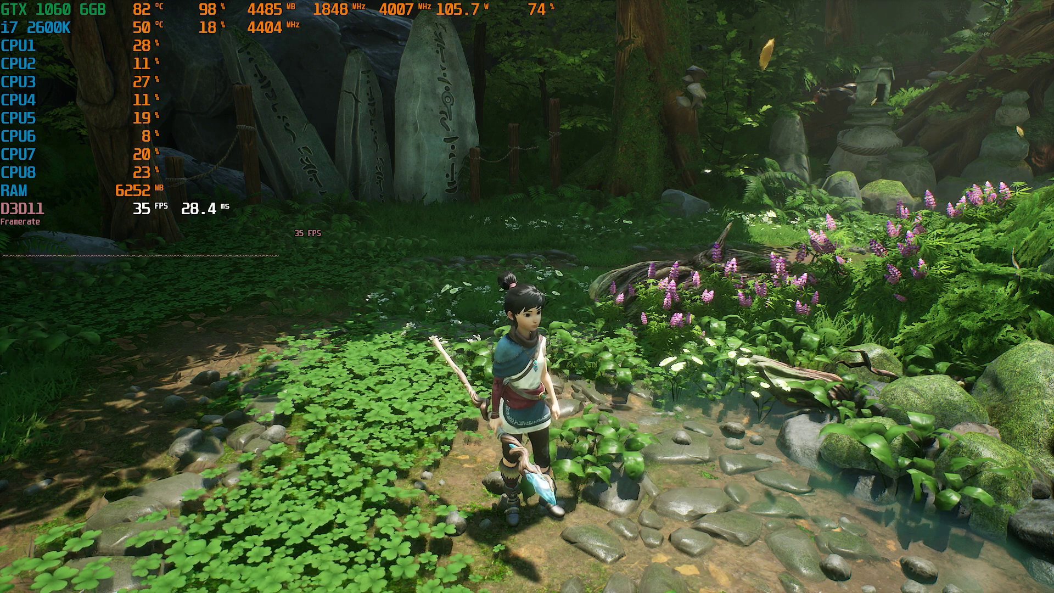
# Leave the game for the desktop and set Afterburner's Core Clock offset to +200
pyautogui.press('super')
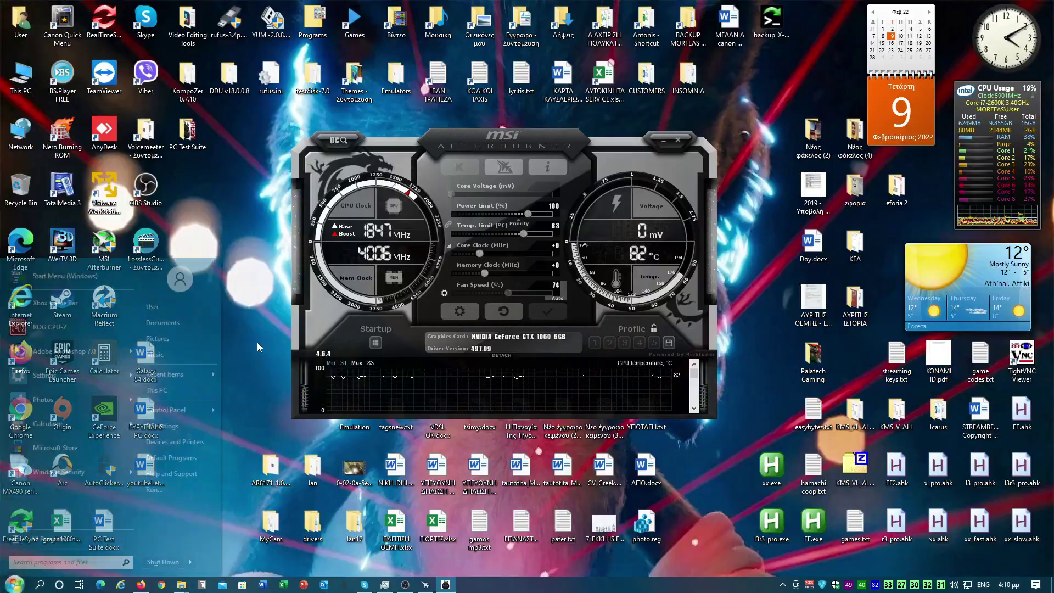
pyautogui.click(257, 341)
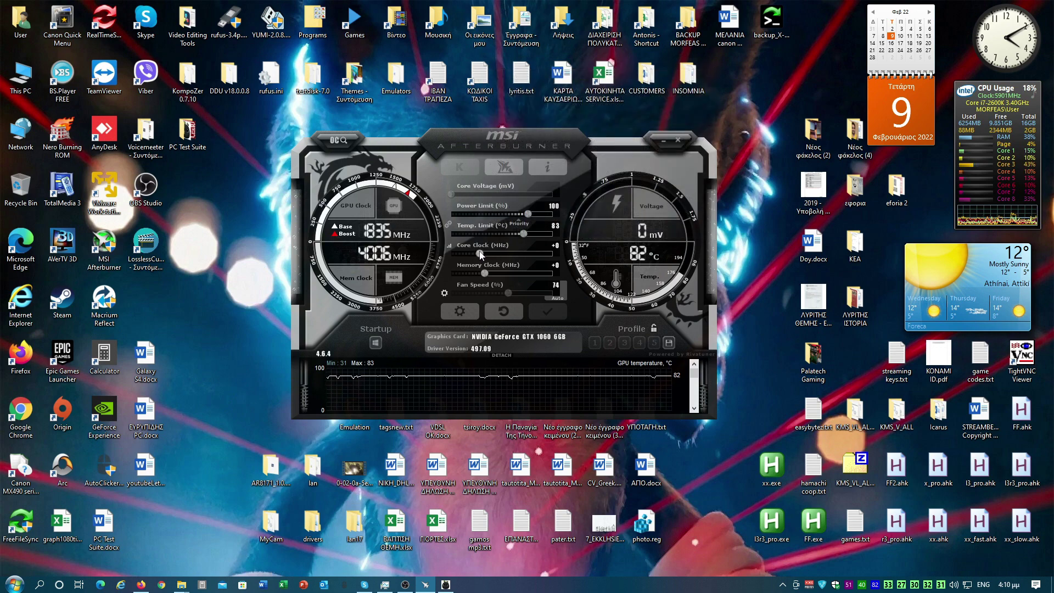
pyautogui.moveTo(479, 253); pyautogui.dragTo(506, 255)
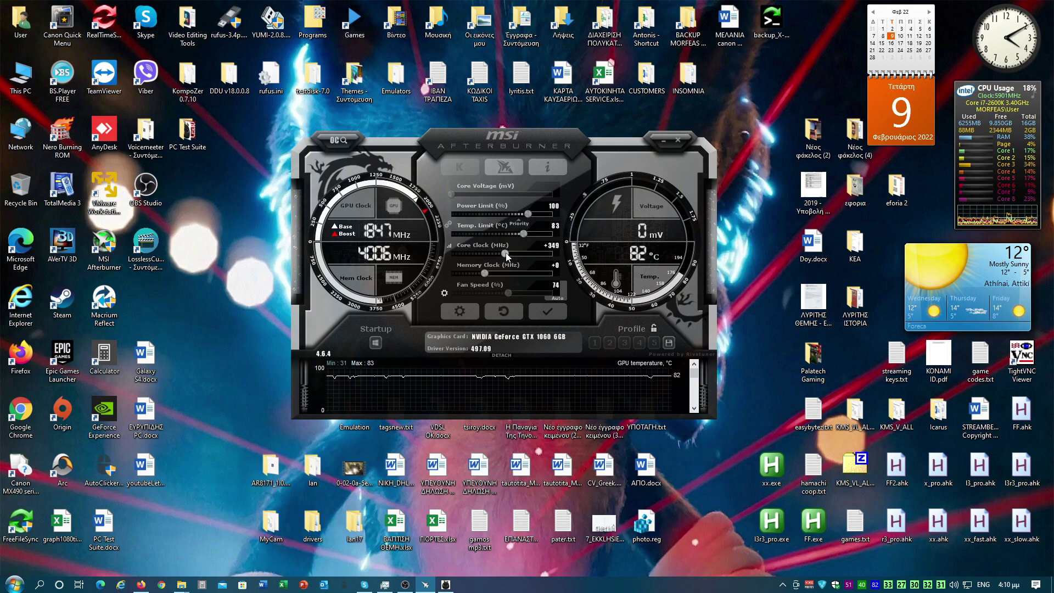
pyautogui.moveTo(506, 256); pyautogui.dragTo(497, 254)
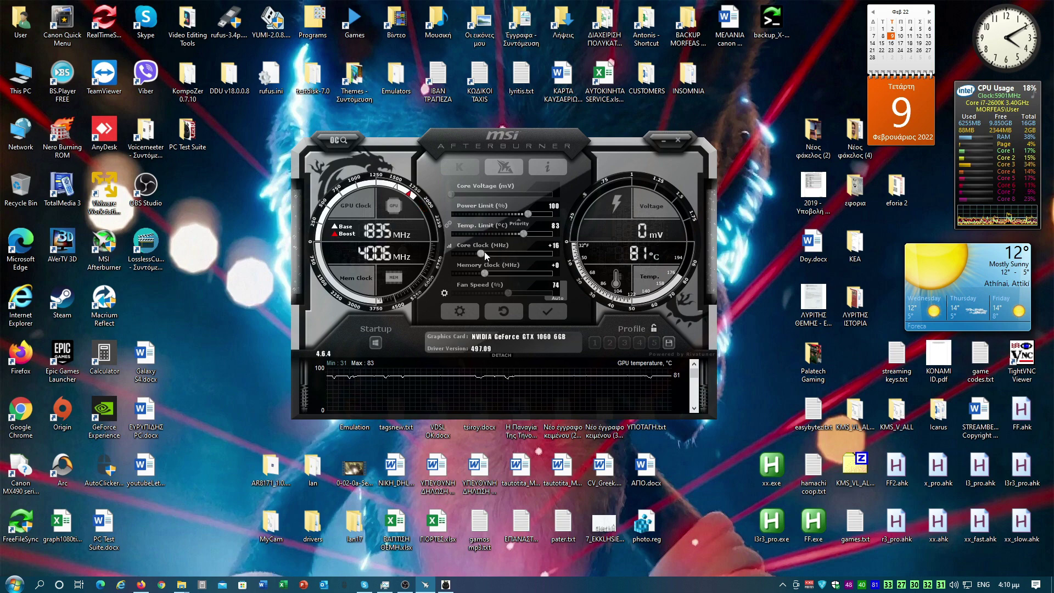
pyautogui.click(557, 246)
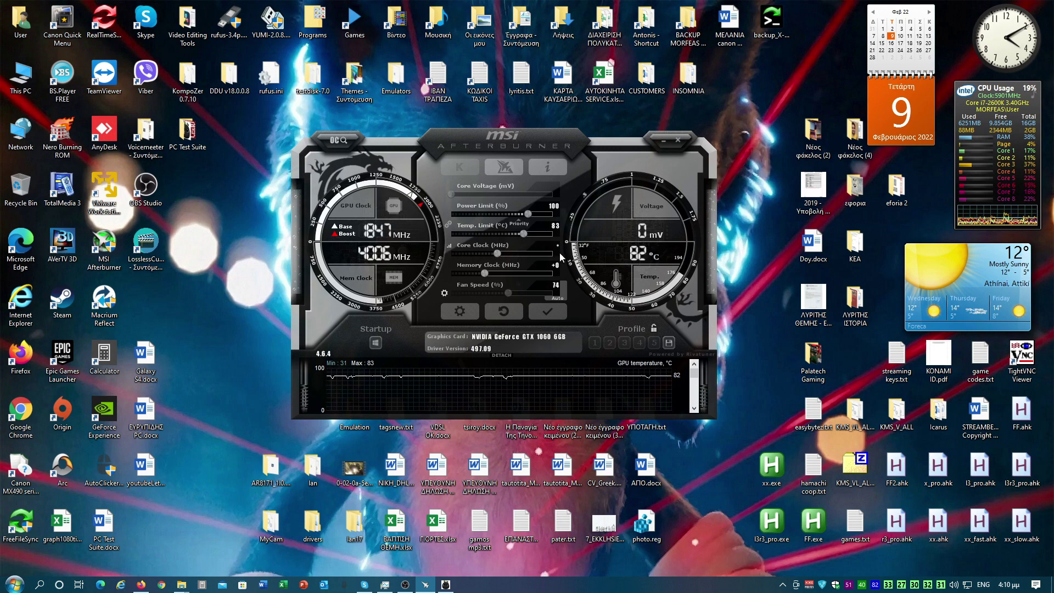
pyautogui.write('200')
pyautogui.press('Return')
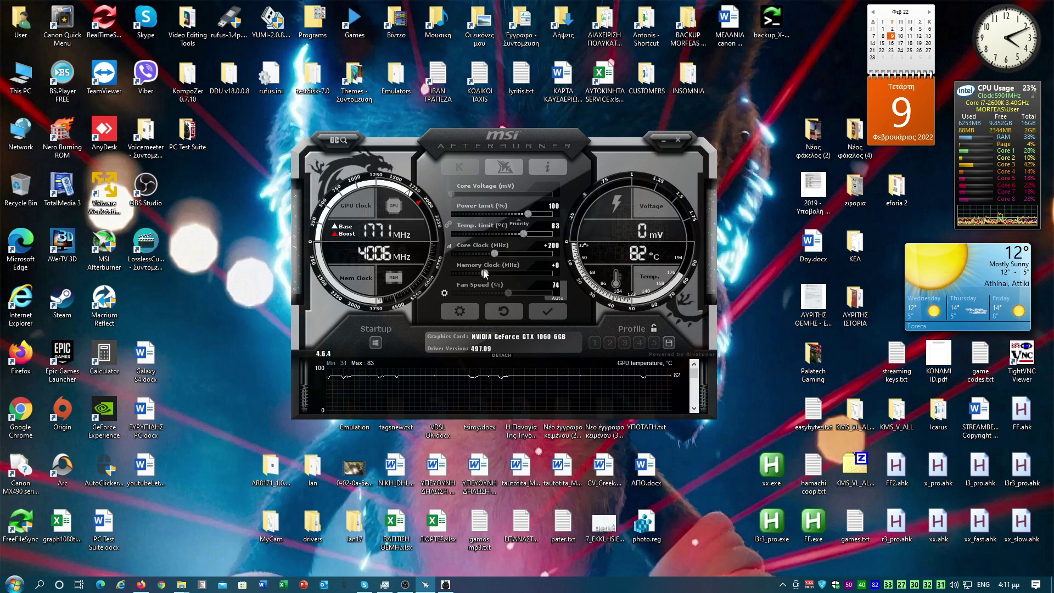
# Set the Memory Clock offset to +400 and apply the overclock to the graphics card
pyautogui.moveTo(486, 276)
pyautogui.mouseDown()
pyautogui.moveTo(500, 272)
pyautogui.moveTo(487, 274)
pyautogui.mouseUp()
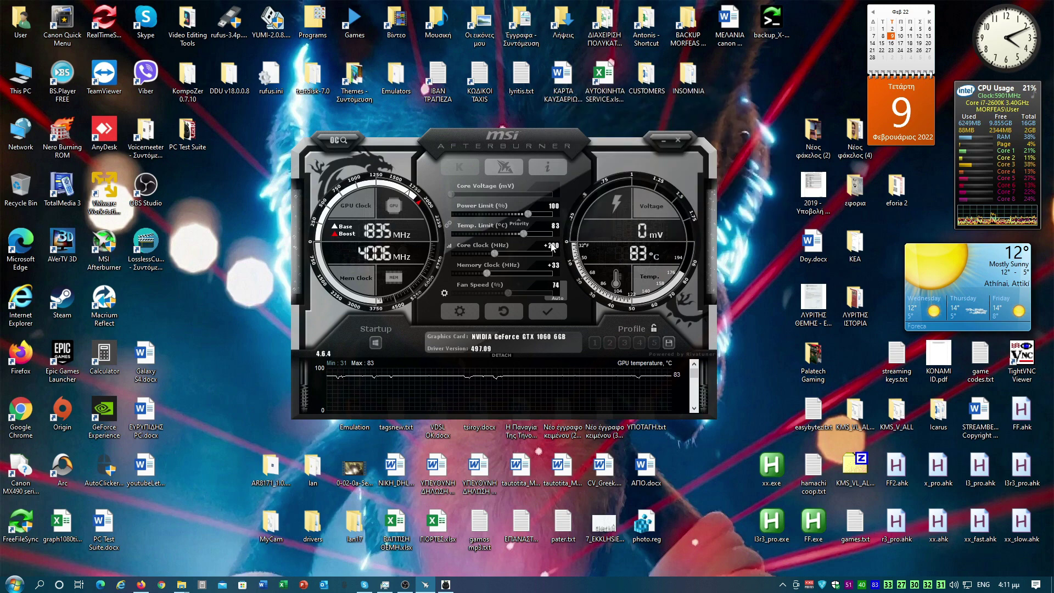
pyautogui.click(556, 265)
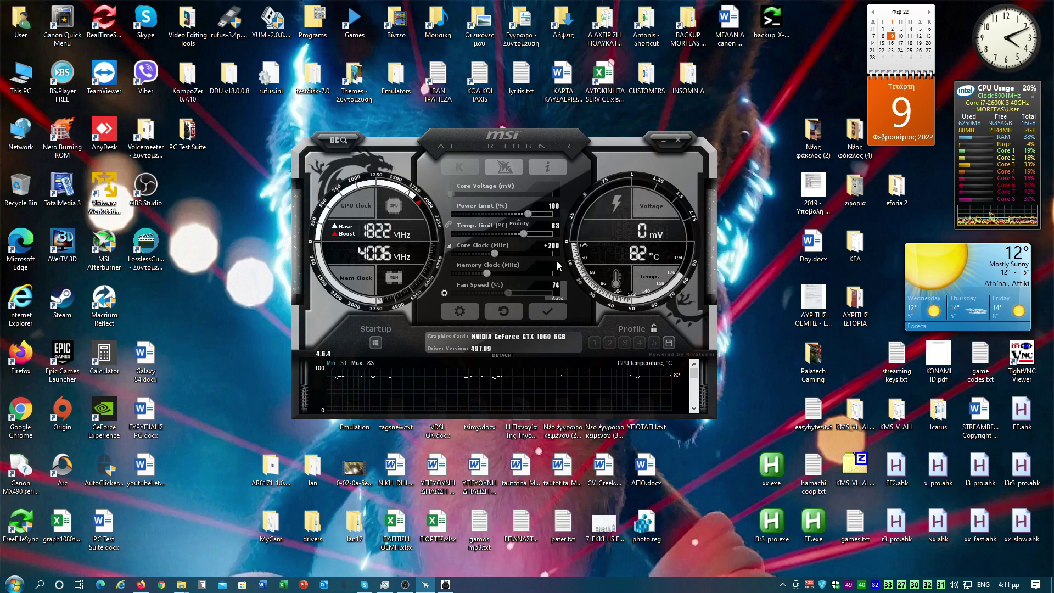
pyautogui.write('400')
pyautogui.press('Return')
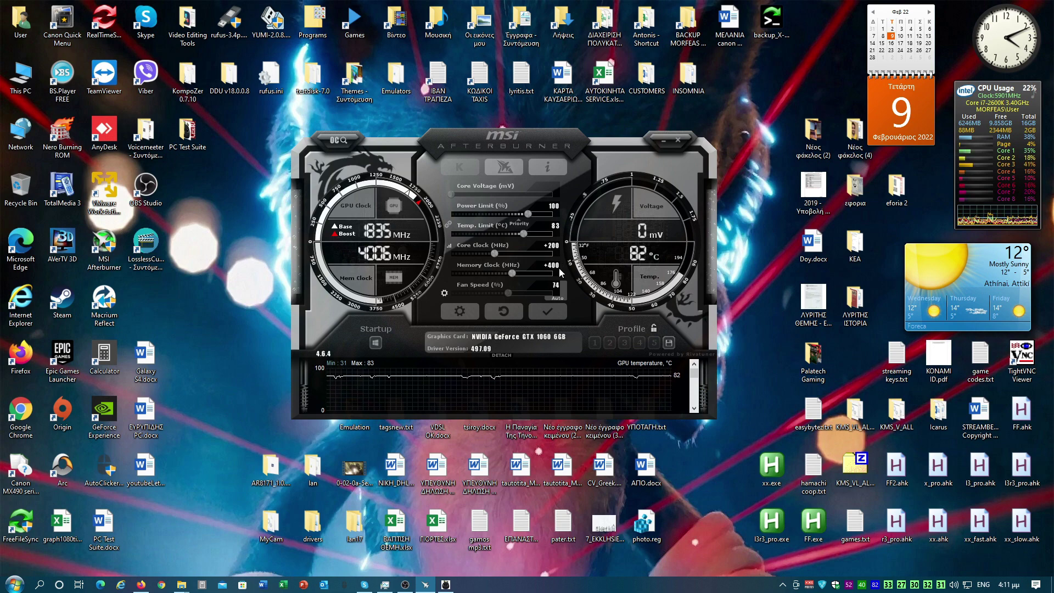
pyautogui.click(546, 313)
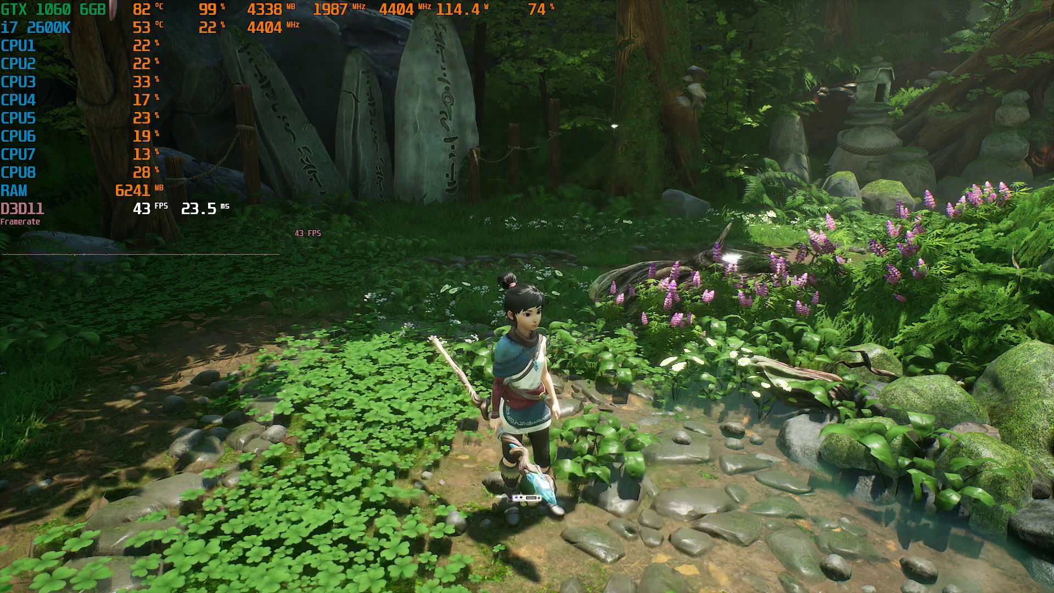
# Visit Kena's Options > Graphics > Advanced Graphics settings, then return to gameplay
pyautogui.press('Escape')
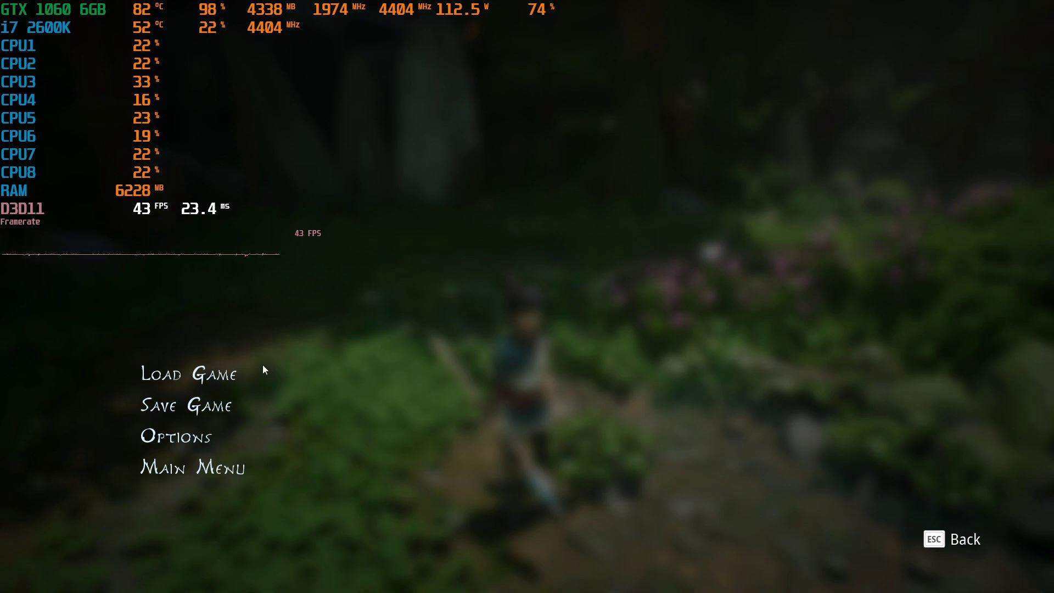
pyautogui.click(203, 435)
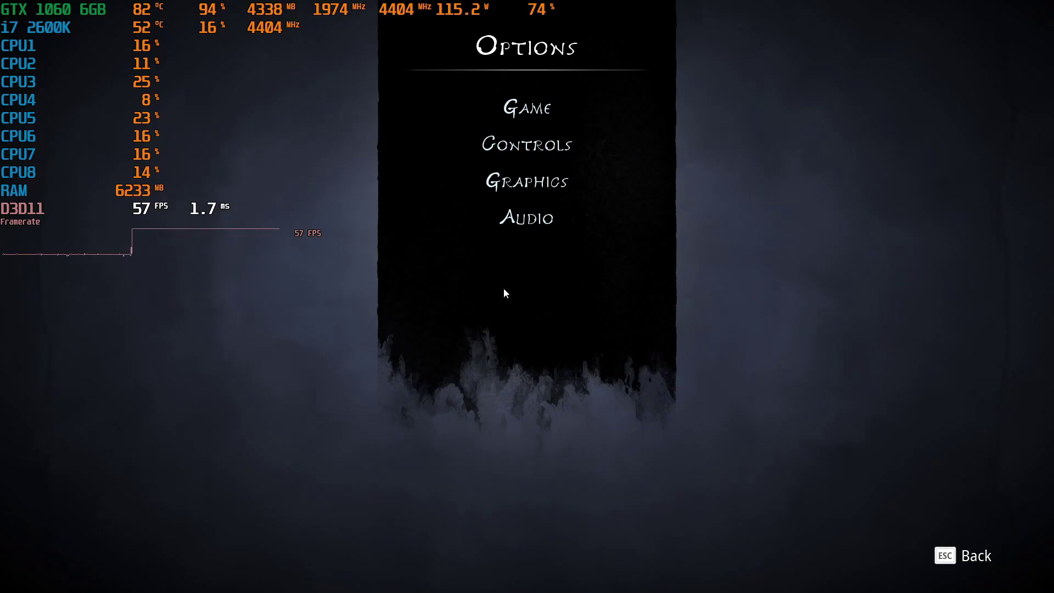
pyautogui.click(537, 170)
pyautogui.click(283, 331)
pyautogui.press('Escape')
pyautogui.press('Escape')
pyautogui.press('Escape')
pyautogui.press('Escape')
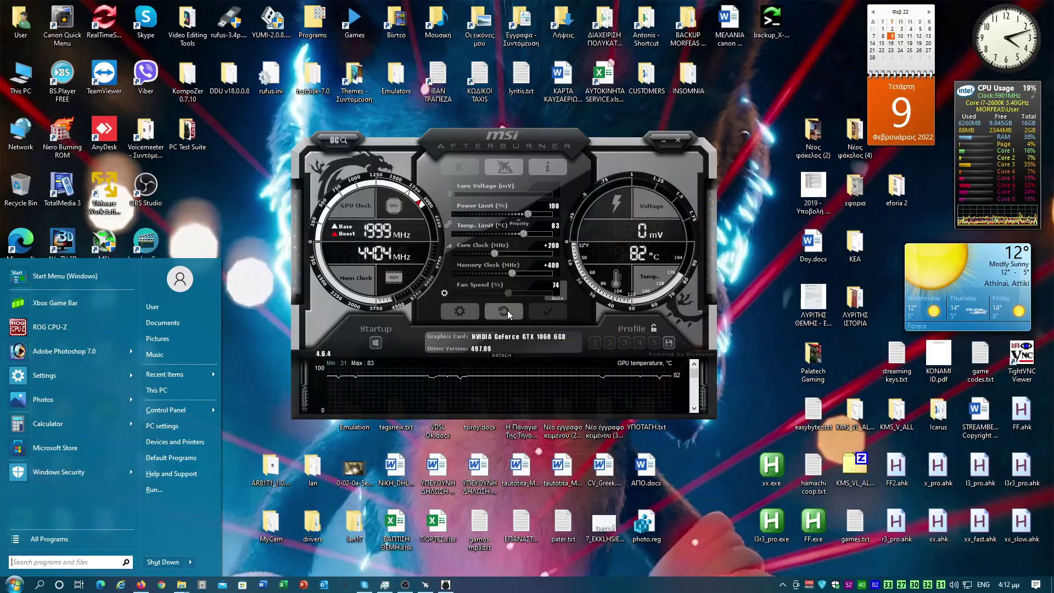
# Reset Afterburner's core and memory offsets to +0 and bring Kena back to the front
pyautogui.click(507, 311)
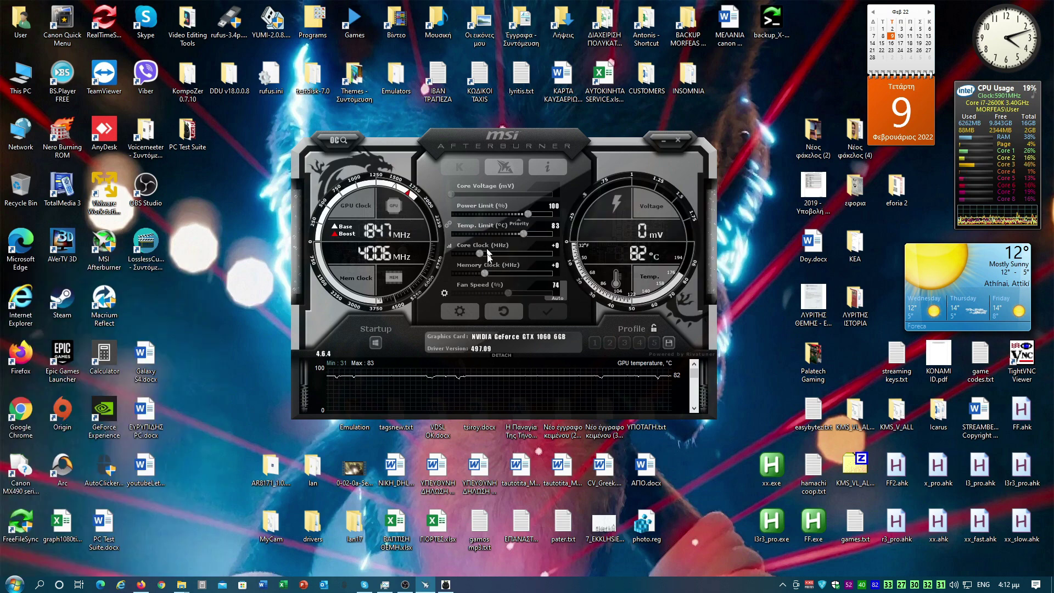
pyautogui.click(446, 586)
pyautogui.press('Escape')
# Toggle Kena's pause menu with Esc to check the stock-clock overlay readings
pyautogui.press('Escape')
pyautogui.press('Escape')
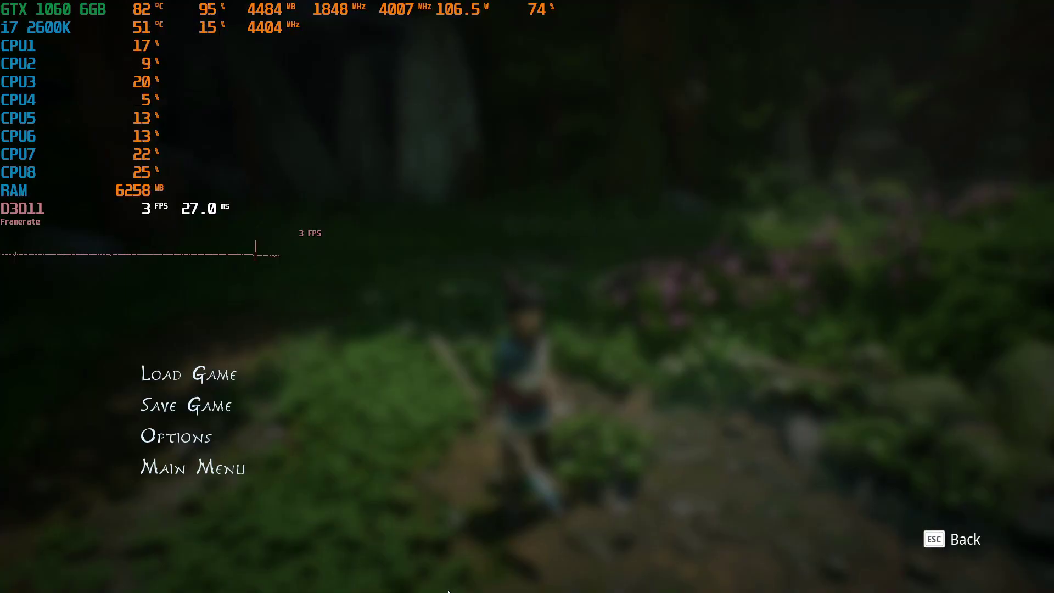
pyautogui.press('Escape')
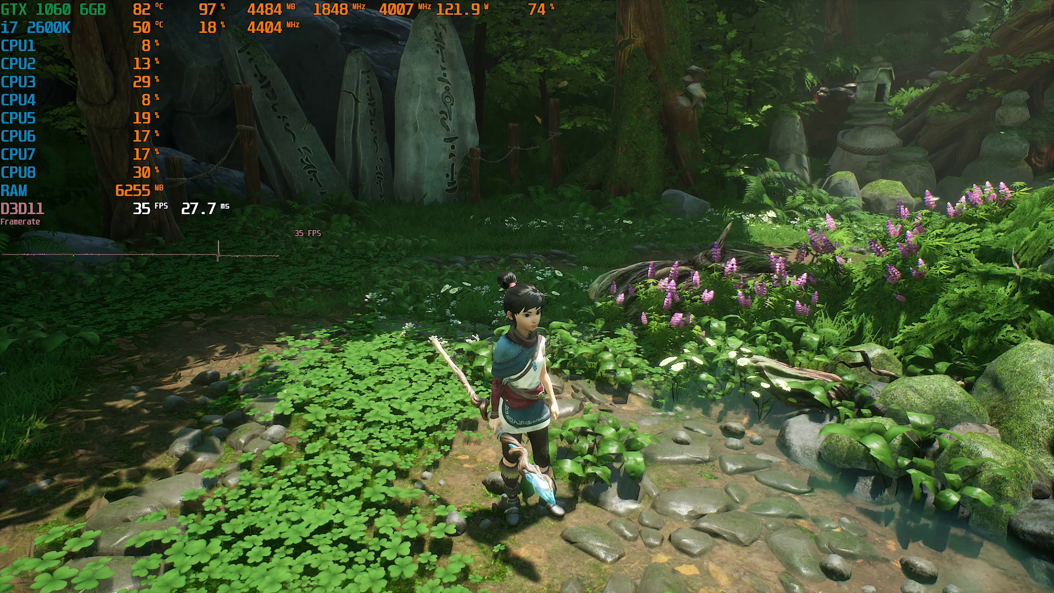